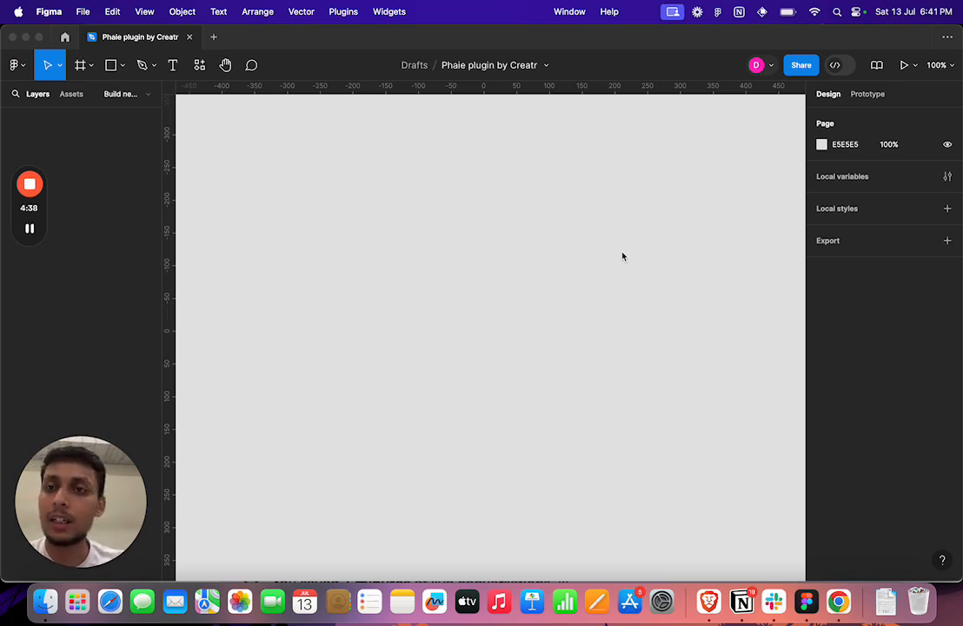
- Launch the Phaie plugin on the empty page and start building a new design system
click(470, 213)
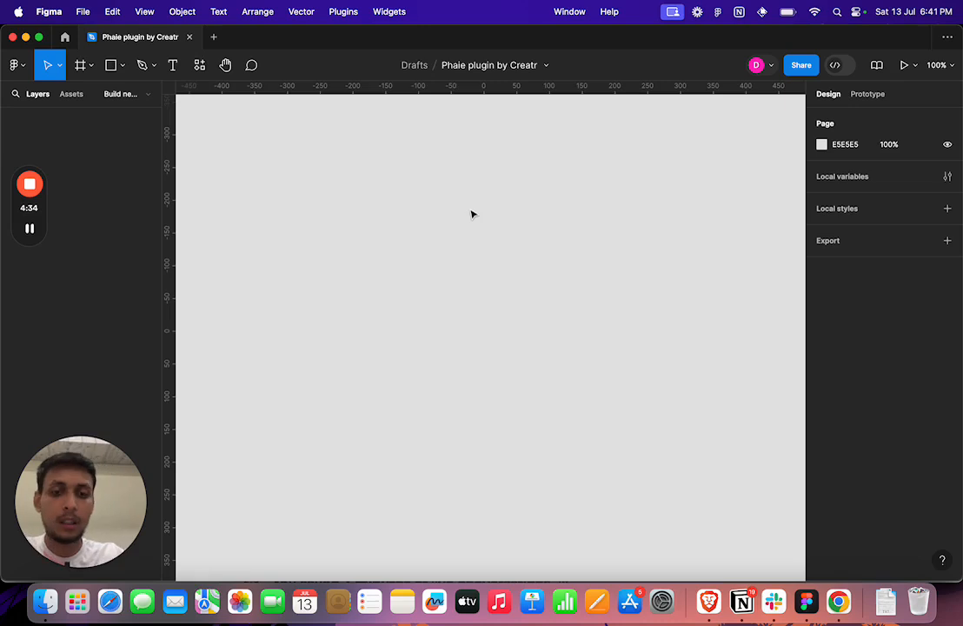
key(super+slash)
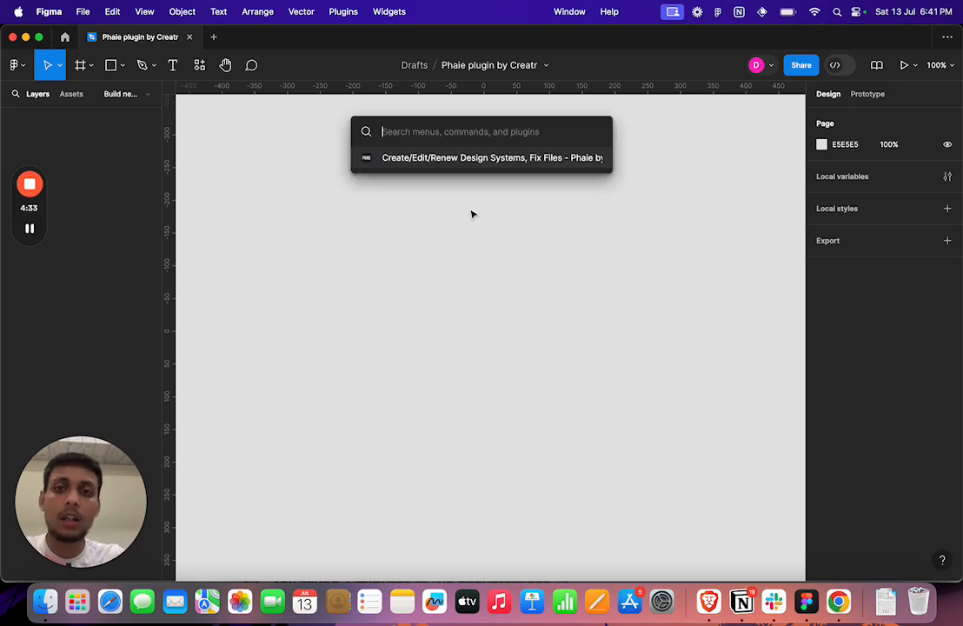
click(484, 164)
drag(442, 104, 645, 102)
drag(547, 115, 482, 112)
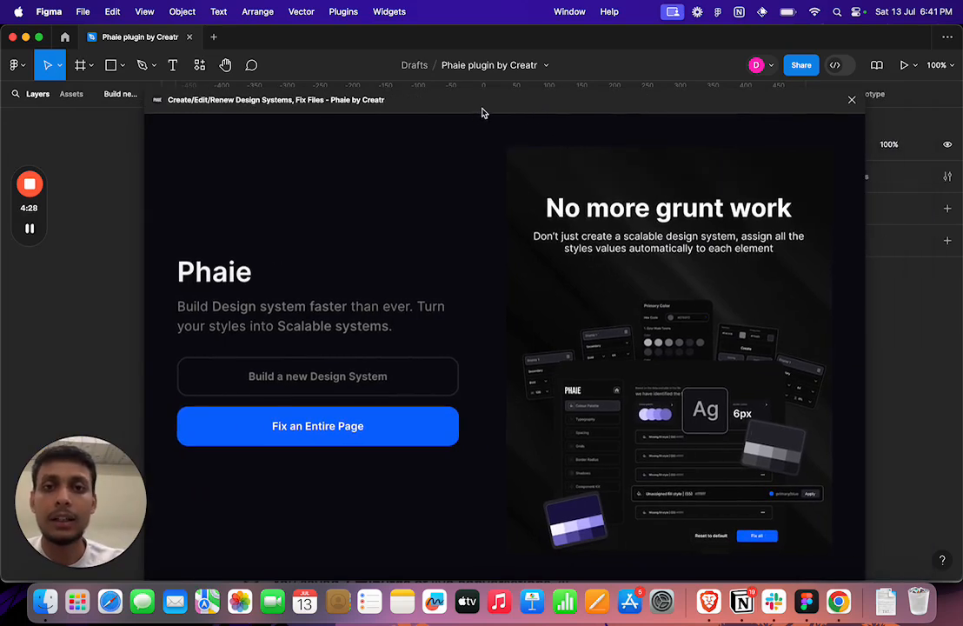
click(357, 385)
- Change the palette's Primary Color to green #0f9e15
click(556, 201)
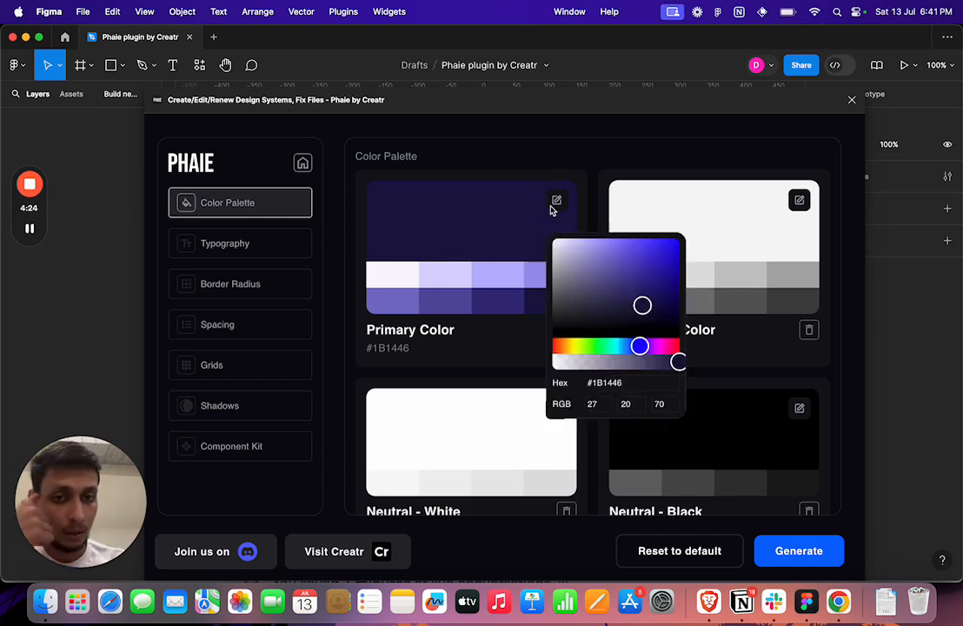
click(612, 278)
drag(611, 278, 672, 251)
drag(623, 346, 595, 346)
drag(668, 251, 667, 273)
click(770, 197)
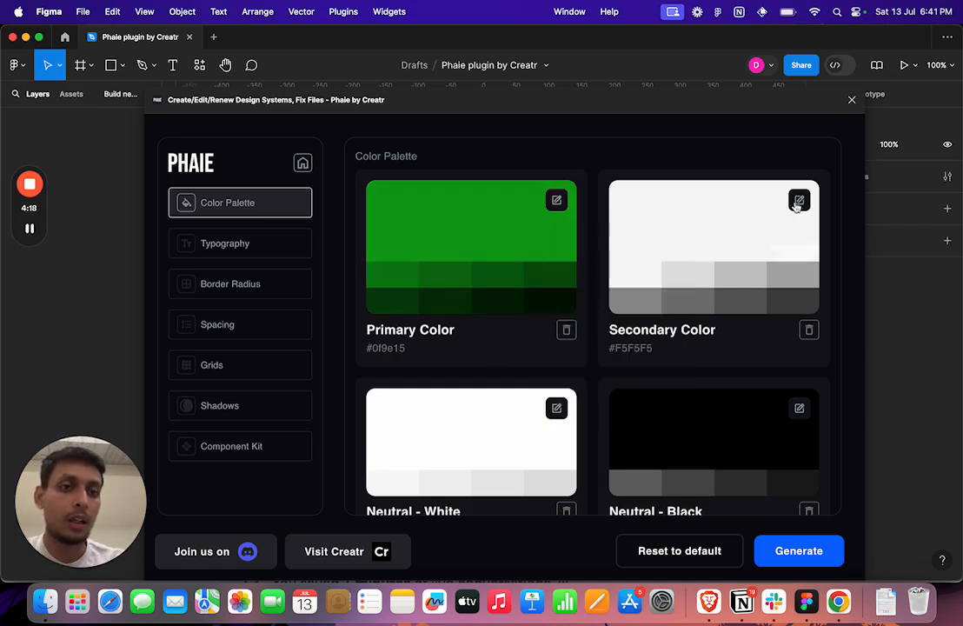
- Change the palette's Secondary Color to red #ce2e2e
click(798, 201)
click(819, 256)
click(819, 213)
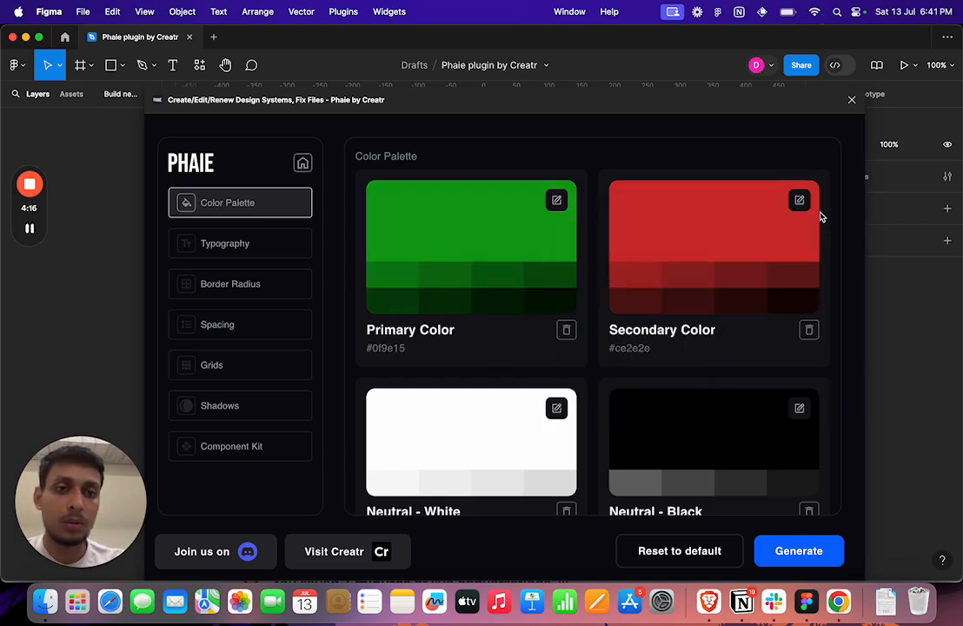
- Delete the Danger Color and Success Color from the color palette
scroll(651, 333, down, 5)
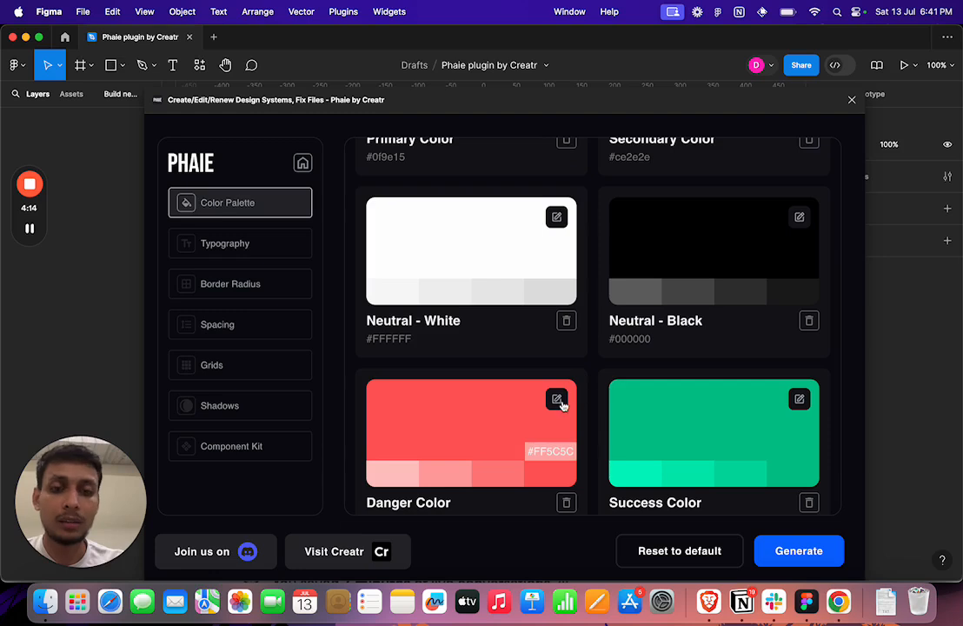
click(566, 502)
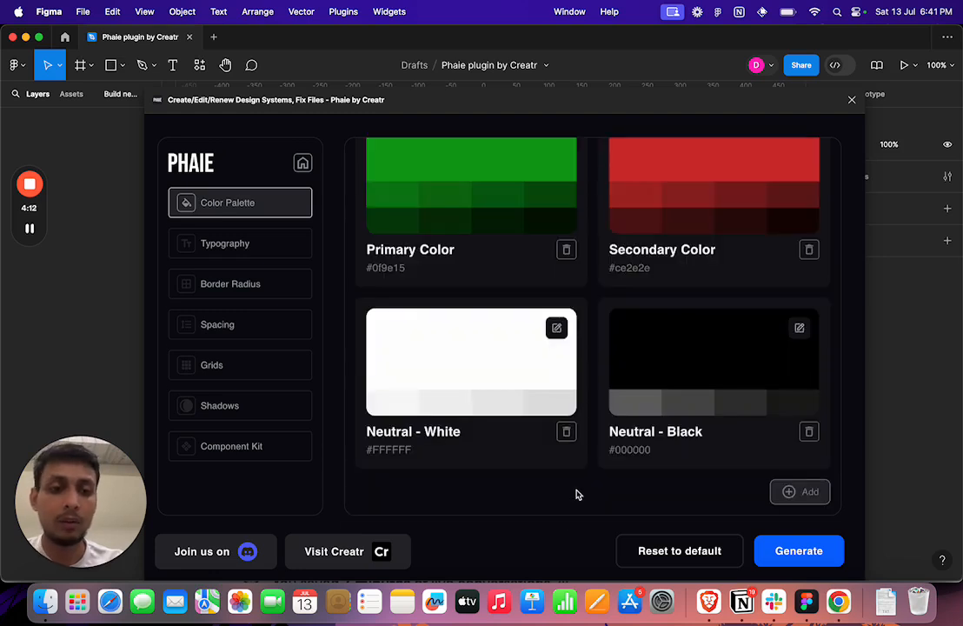
scroll(441, 320, up, 3)
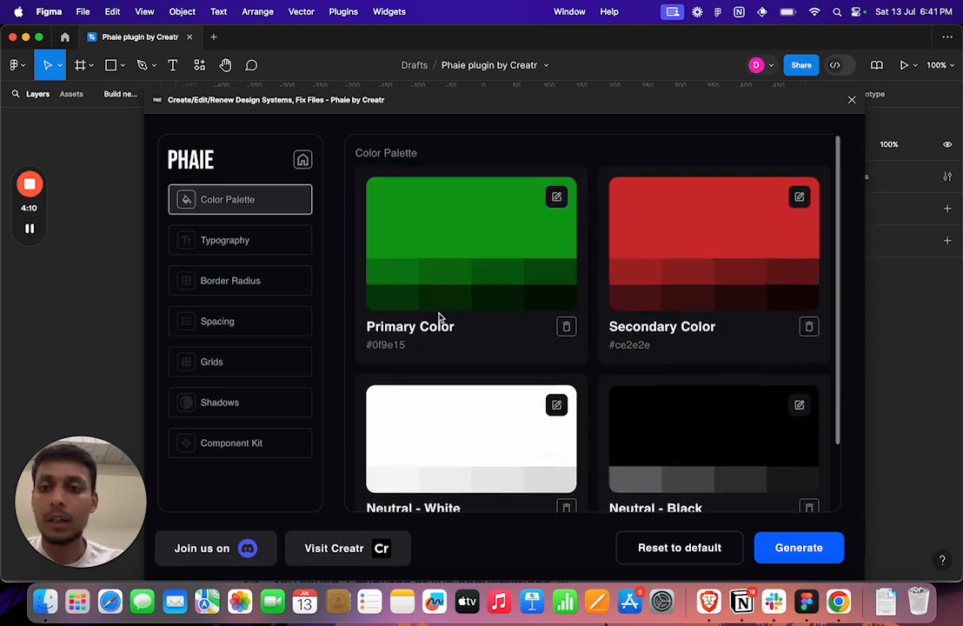
- Review the typography settings and browse the fonts available for the primary typeface
click(273, 232)
scroll(486, 333, down, 4)
scroll(486, 333, up, 4)
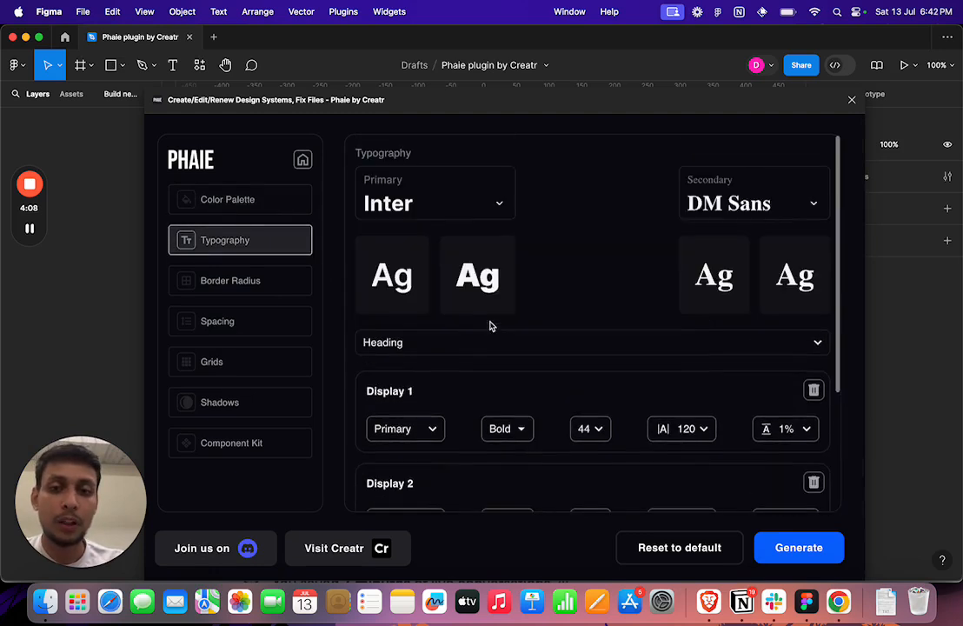
click(499, 202)
scroll(426, 376, down, 6)
scroll(425, 377, down, 5)
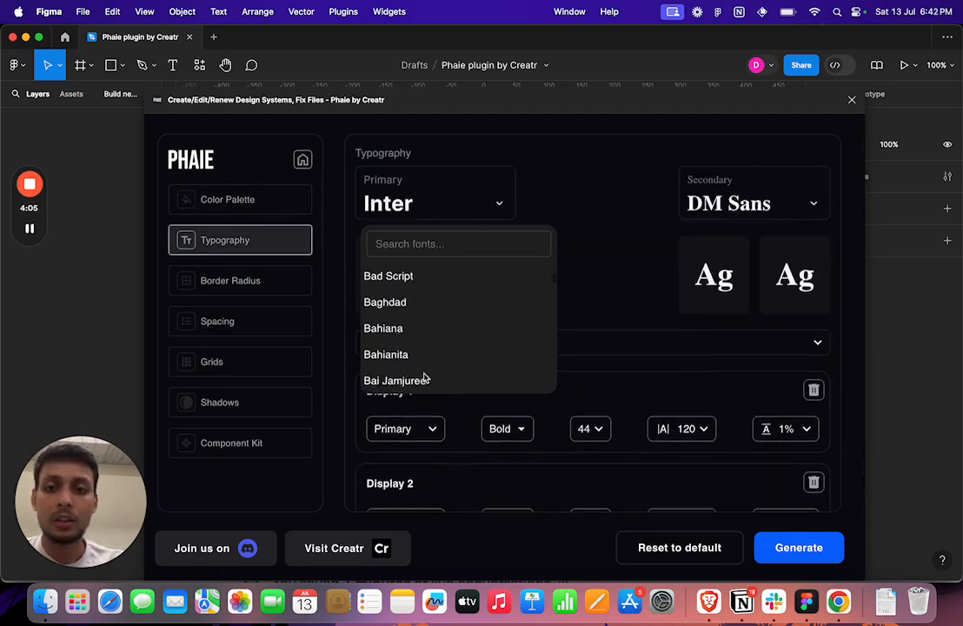
click(583, 265)
- Review the plugin's border radius, spacing and grid settings
click(275, 282)
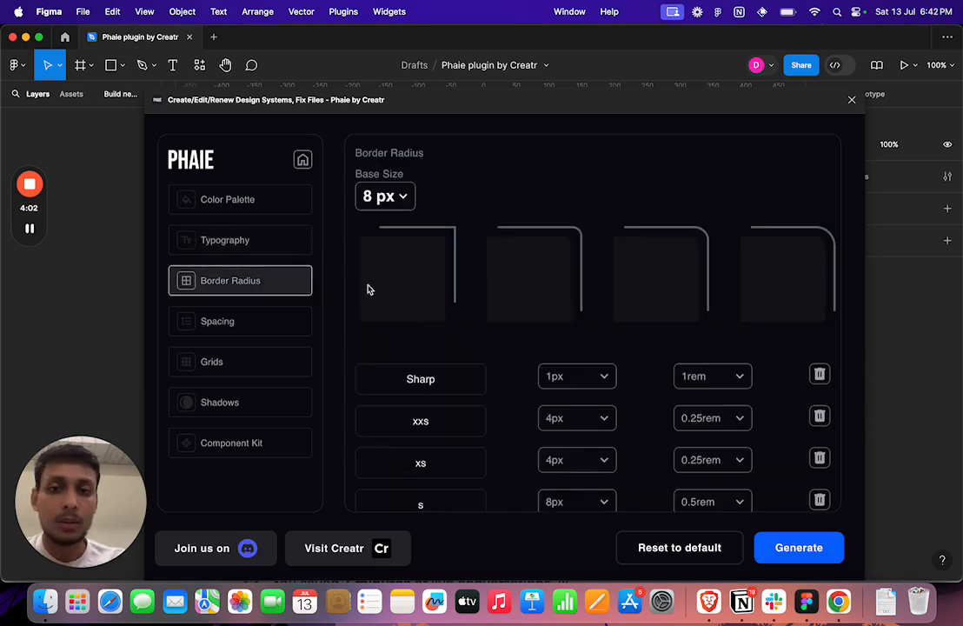
click(285, 330)
click(278, 362)
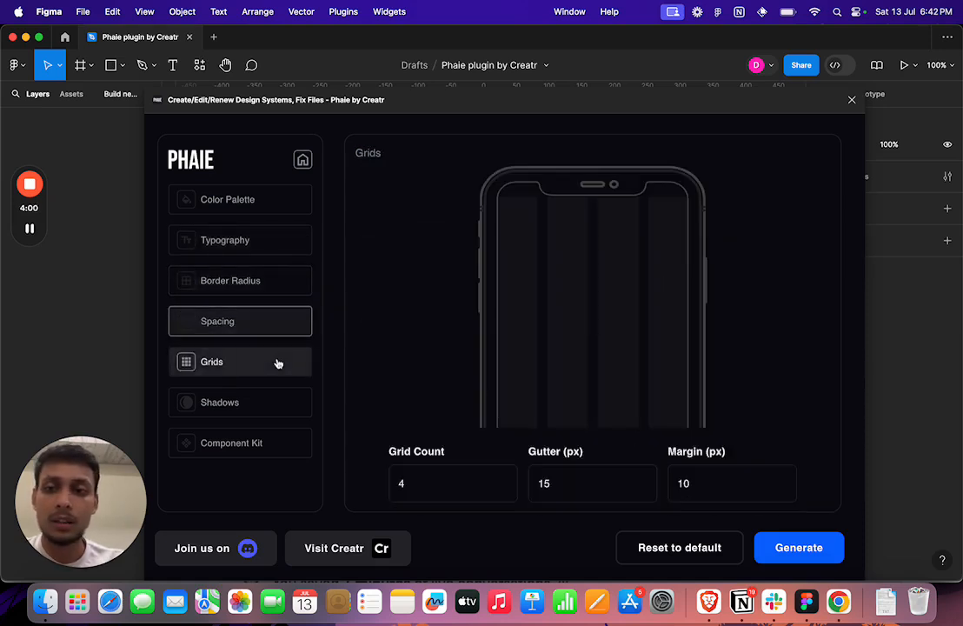
- Try a grid count of 54 in the grid settings and clear the value again
click(426, 484)
key(BackSpace)
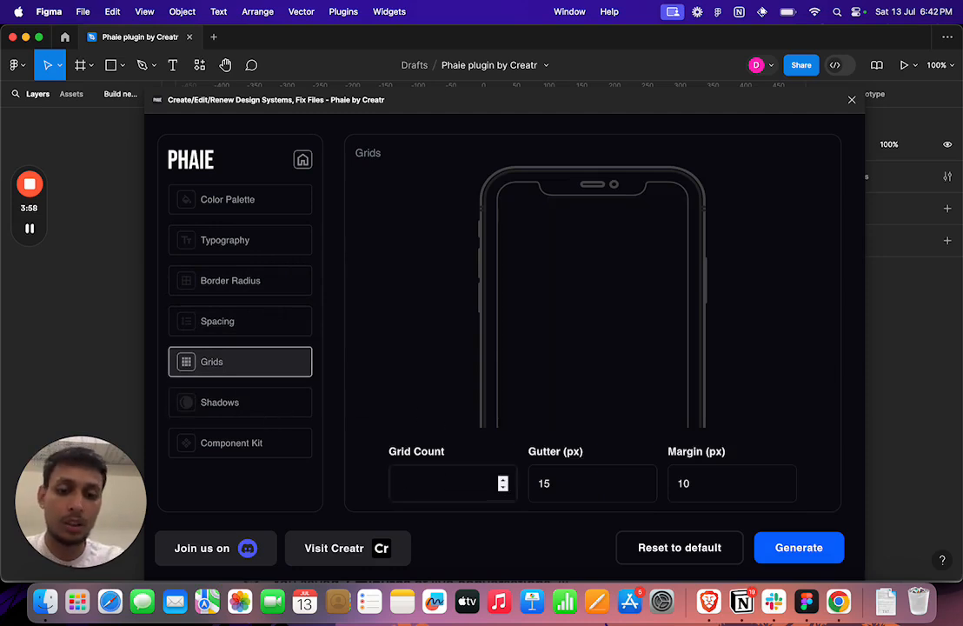
text(54)
key(BackSpace)
key(BackSpace)
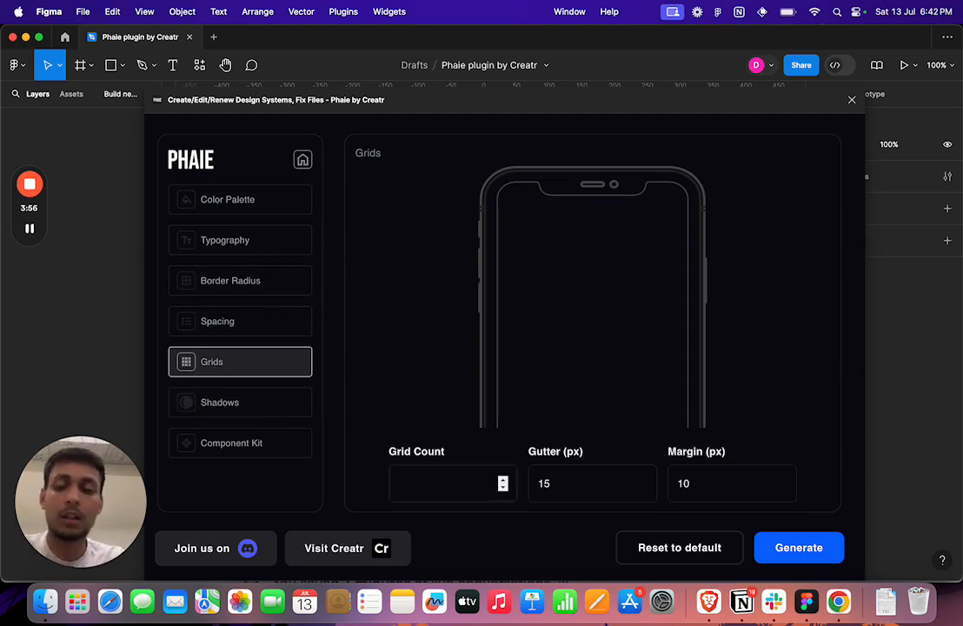
- View the shadow settings and look through the components offered in the component kit
click(250, 419)
click(255, 445)
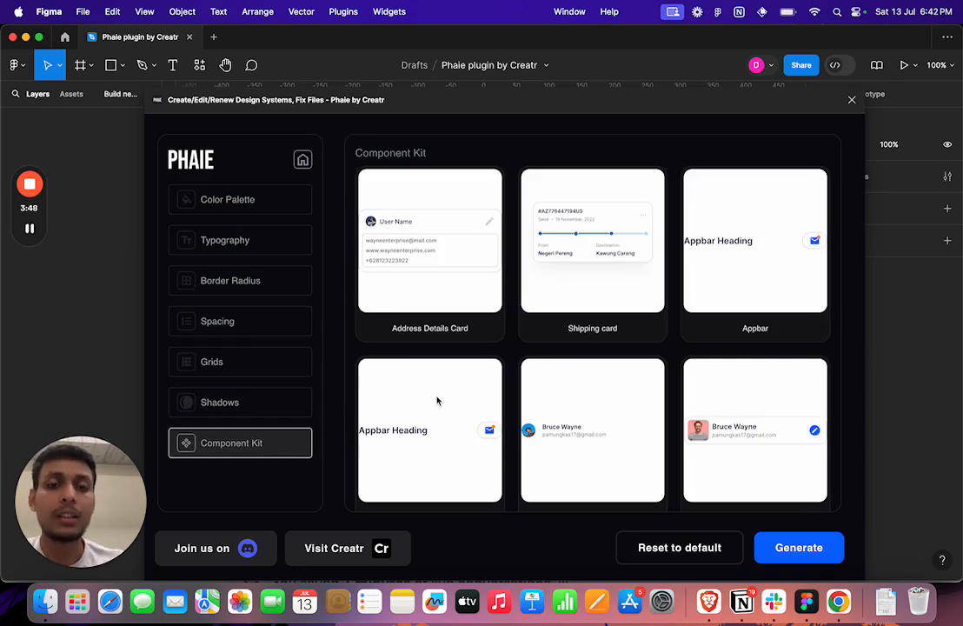
scroll(438, 400, down, 5)
scroll(437, 401, up, 5)
scroll(437, 401, down, 8)
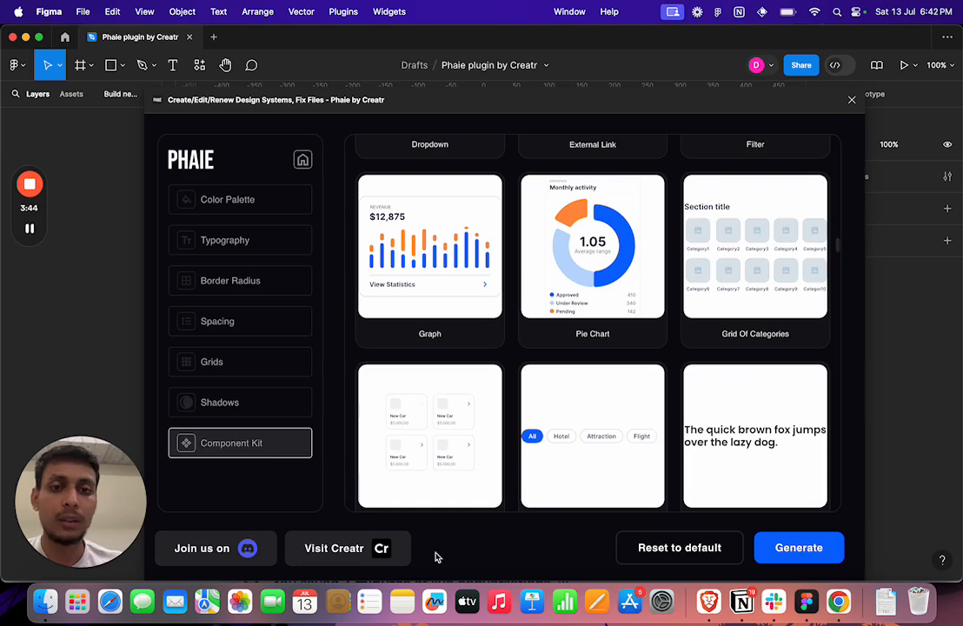
scroll(570, 327, up, 8)
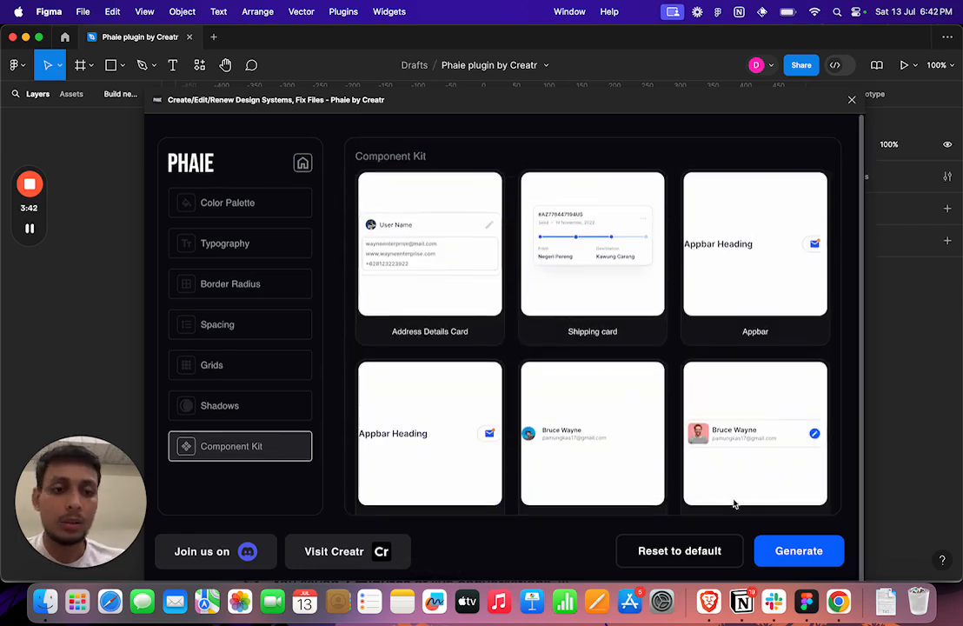
- Generate the design system from the plugin settings, check the created local styles and close the plugin
click(787, 551)
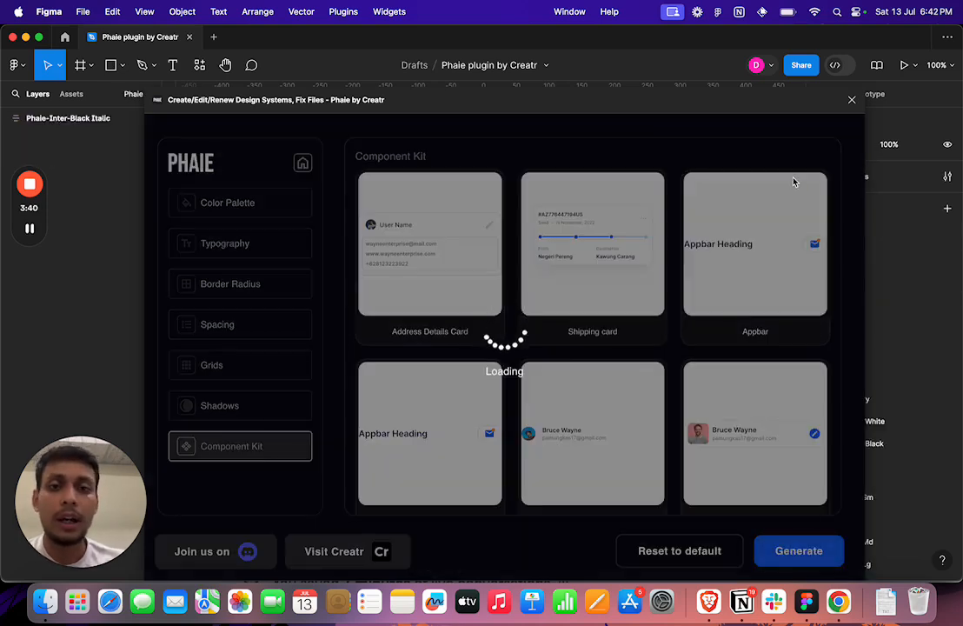
drag(814, 103, 682, 105)
scroll(851, 272, down, 5)
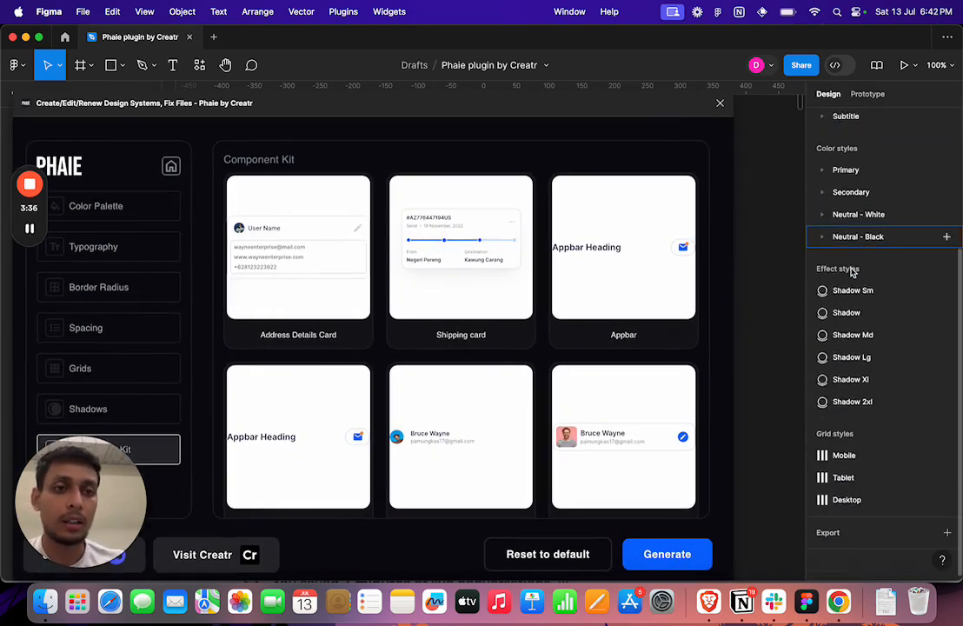
drag(641, 108, 666, 100)
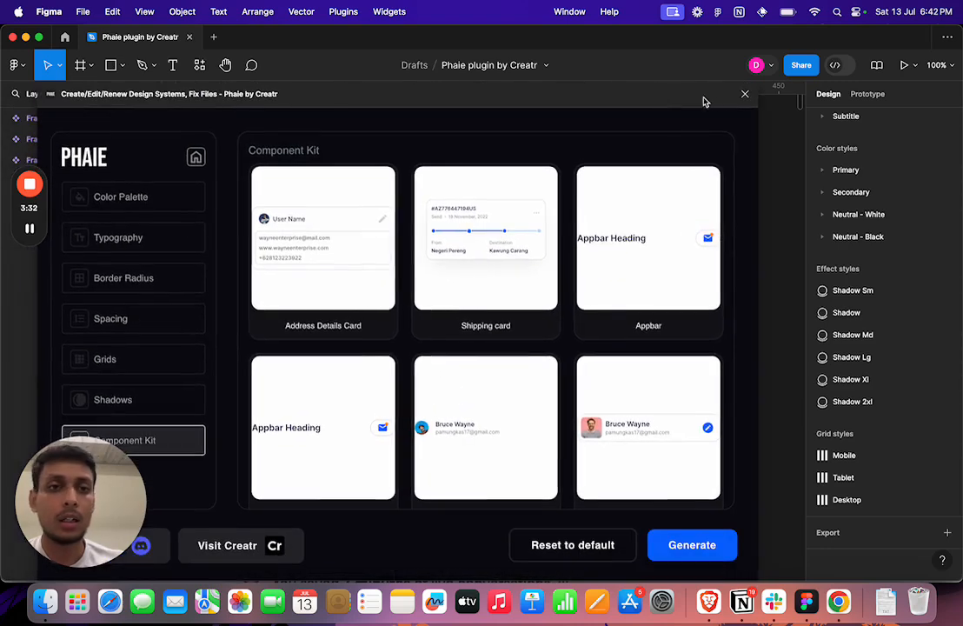
click(745, 94)
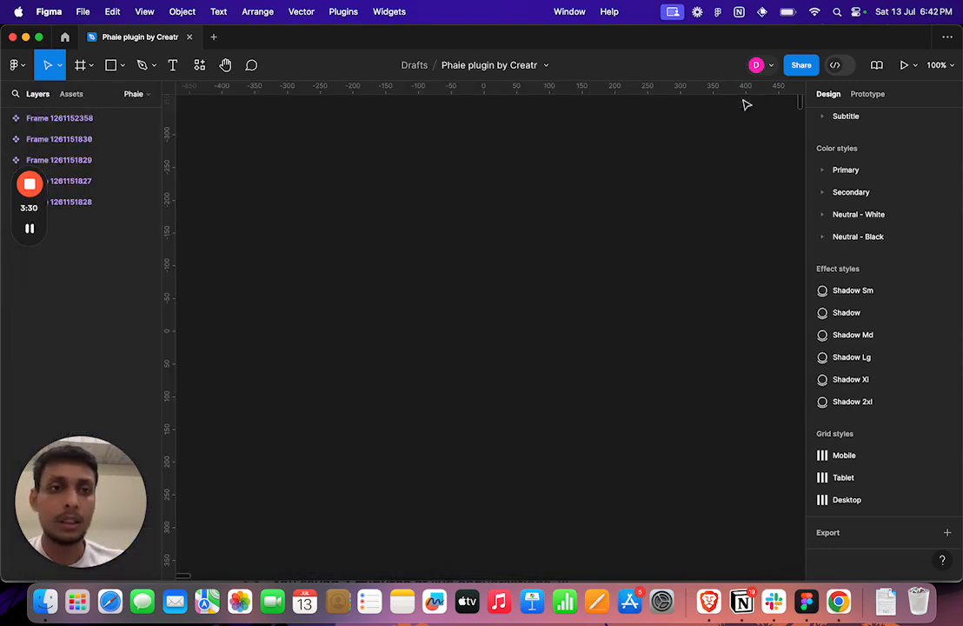
- Fit the canvas to the generated frames and examine the spacing, border radius and grids documentation
scroll(564, 240, down, 3)
key(shift+1)
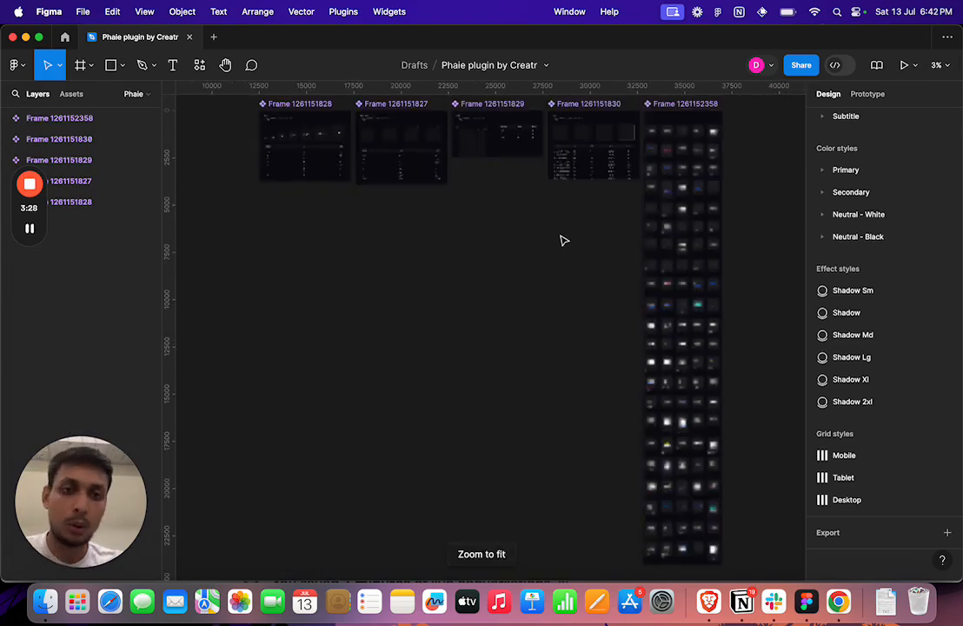
scroll(483, 244, left, 2)
scroll(482, 243, up, 1)
scroll(484, 245, up, 2)
scroll(484, 244, up, 4)
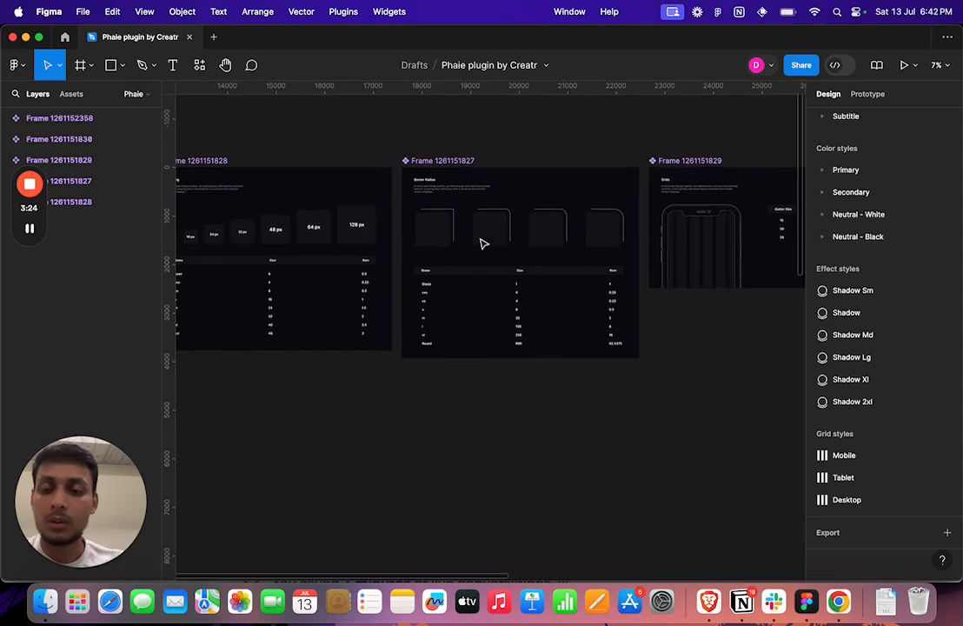
scroll(485, 244, right, 4)
scroll(484, 244, up, 4)
scroll(484, 244, right, 4)
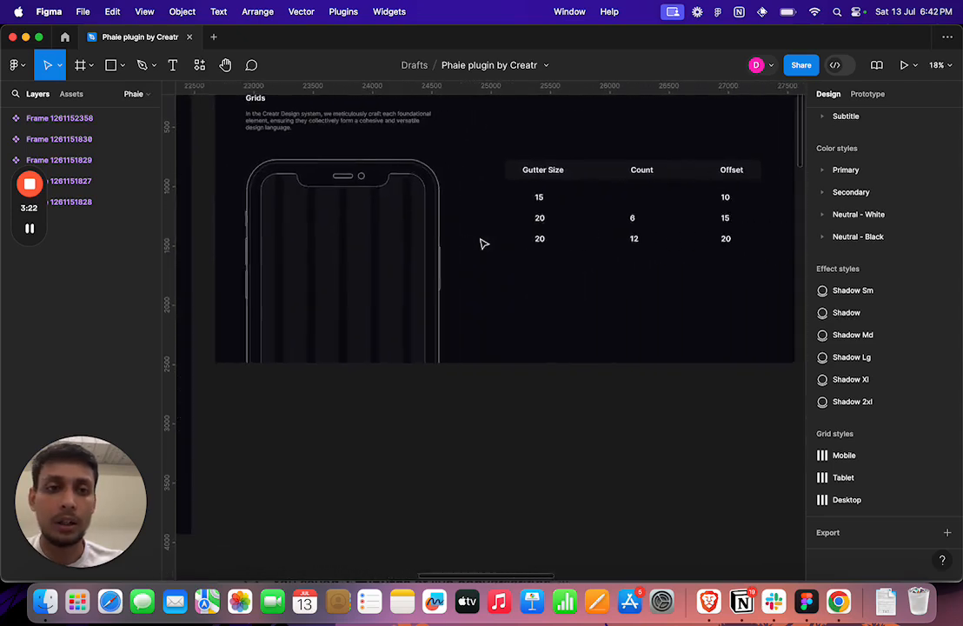
- Examine the generated shadow values and the components in the Component Kit frame
scroll(484, 244, down, 3)
scroll(484, 245, right, 4)
scroll(484, 244, up, 2)
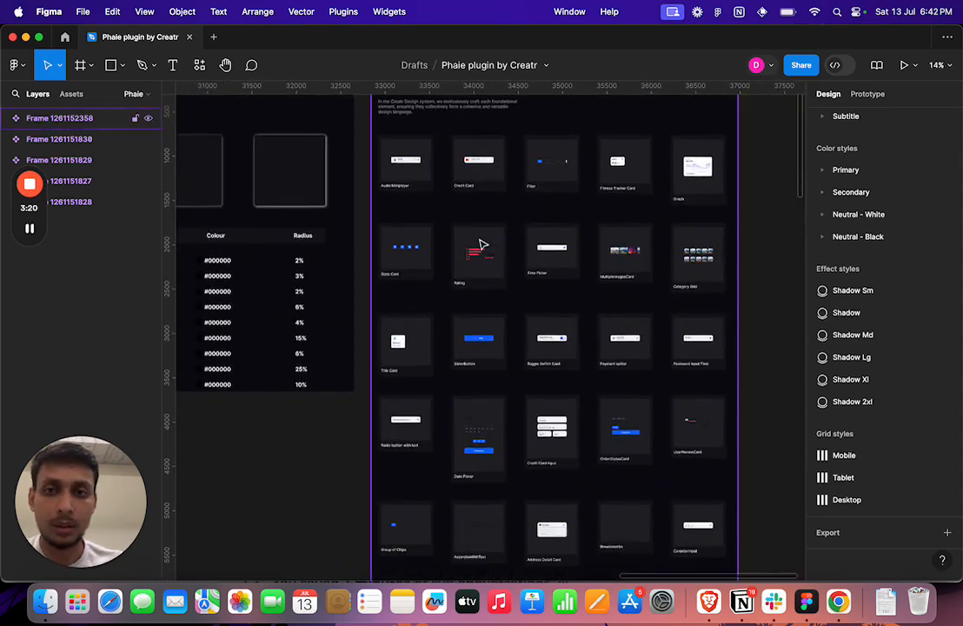
scroll(484, 245, down, 3)
scroll(485, 244, down, 4)
scroll(484, 244, up, 6)
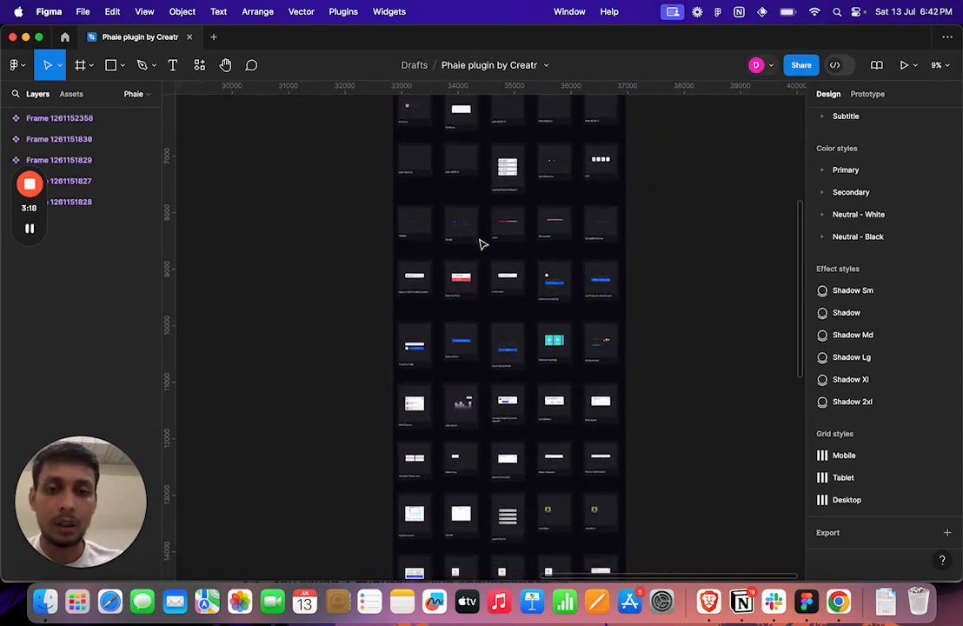
scroll(843, 257, up, 5)
- Inspect the local Heading text styles and Primary color styles, collapsing each group after viewing
click(825, 258)
scroll(823, 258, down, 1)
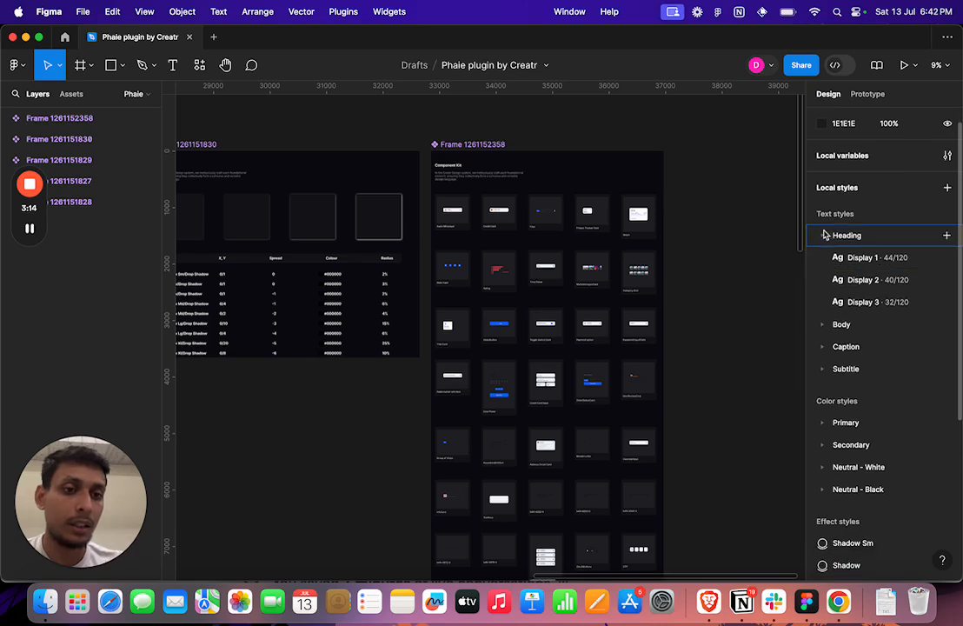
click(826, 237)
scroll(825, 287, down, 2)
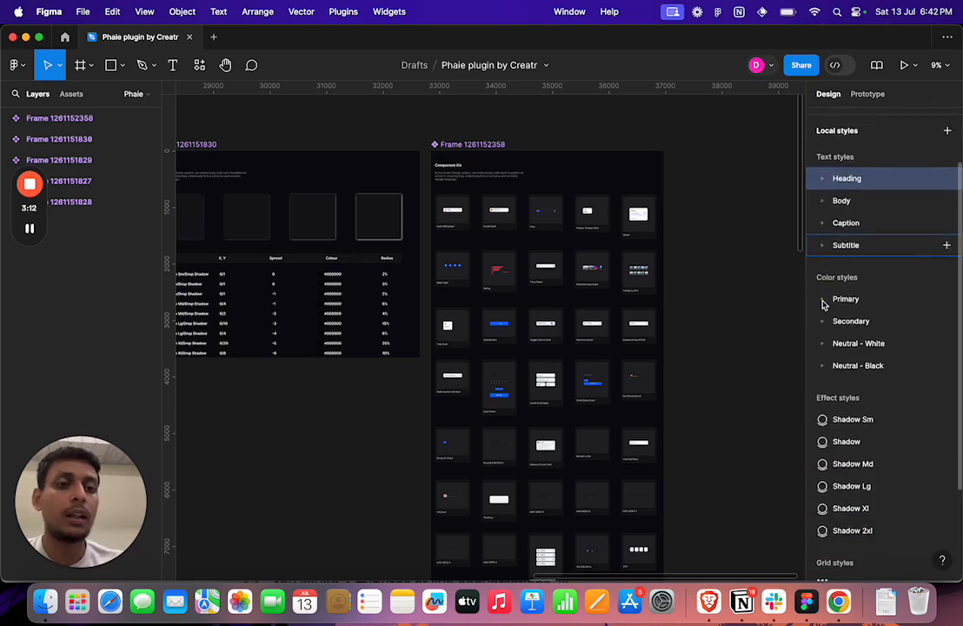
click(824, 299)
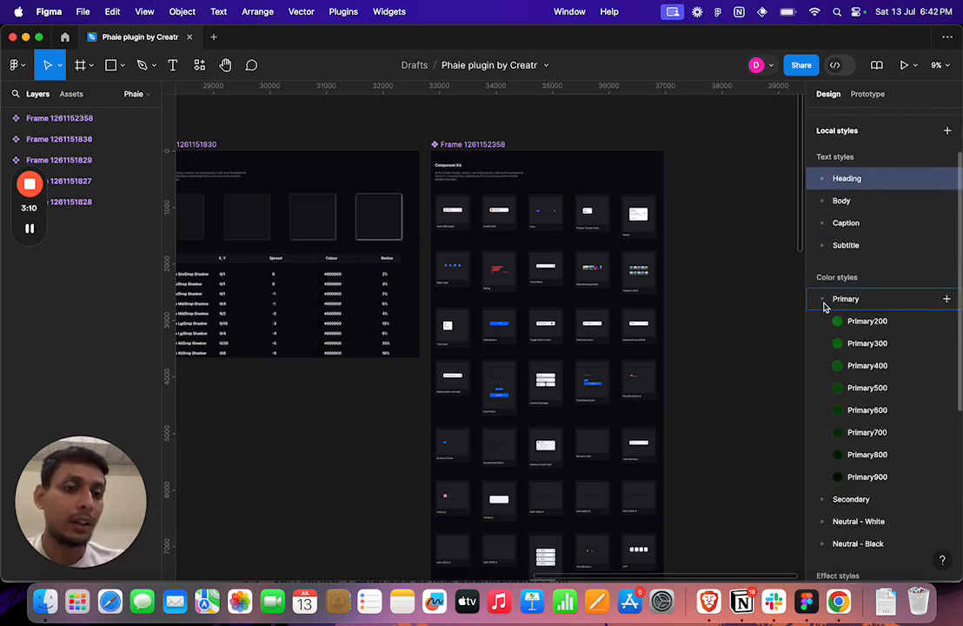
click(826, 307)
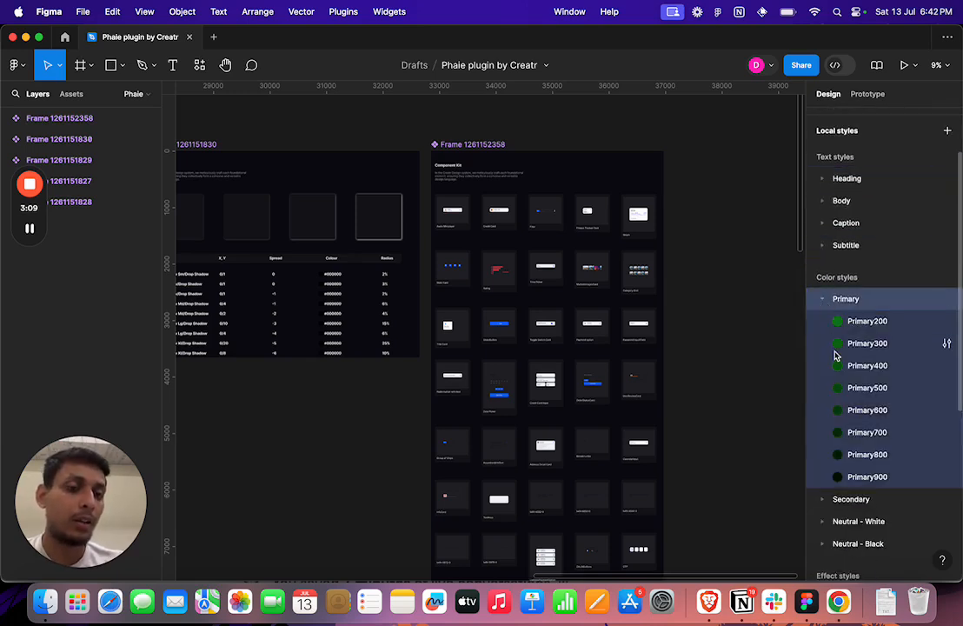
click(821, 300)
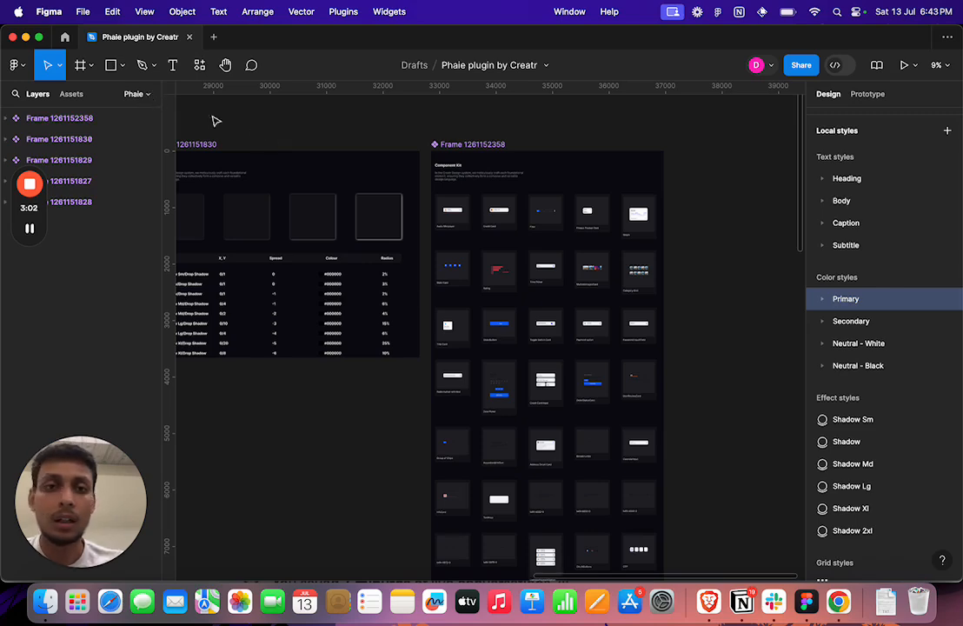
- Switch to the Fix an Existing File page
scroll(344, 240, left, 3)
click(139, 93)
click(85, 161)
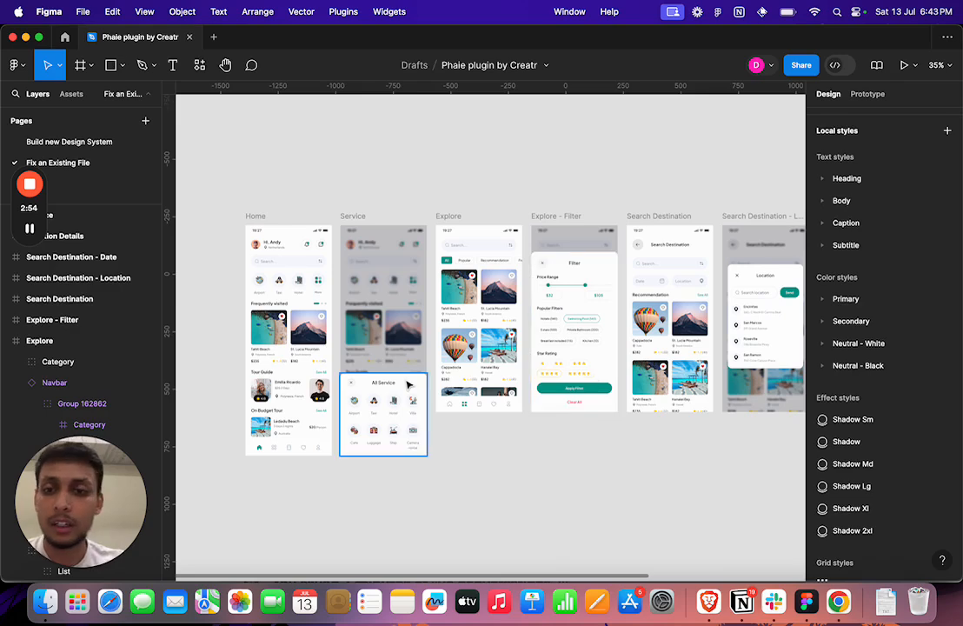
- Look over the travel app screens and select the Explore screen's navbar to inspect its properties
scroll(408, 383, left, 5)
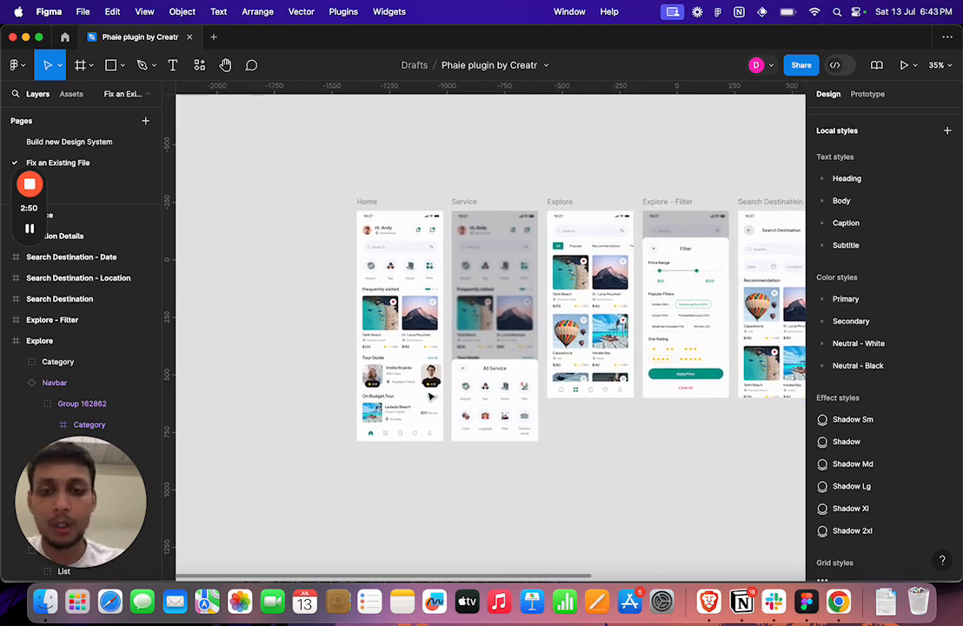
scroll(409, 384, up, 5)
scroll(430, 397, right, 5)
click(429, 396)
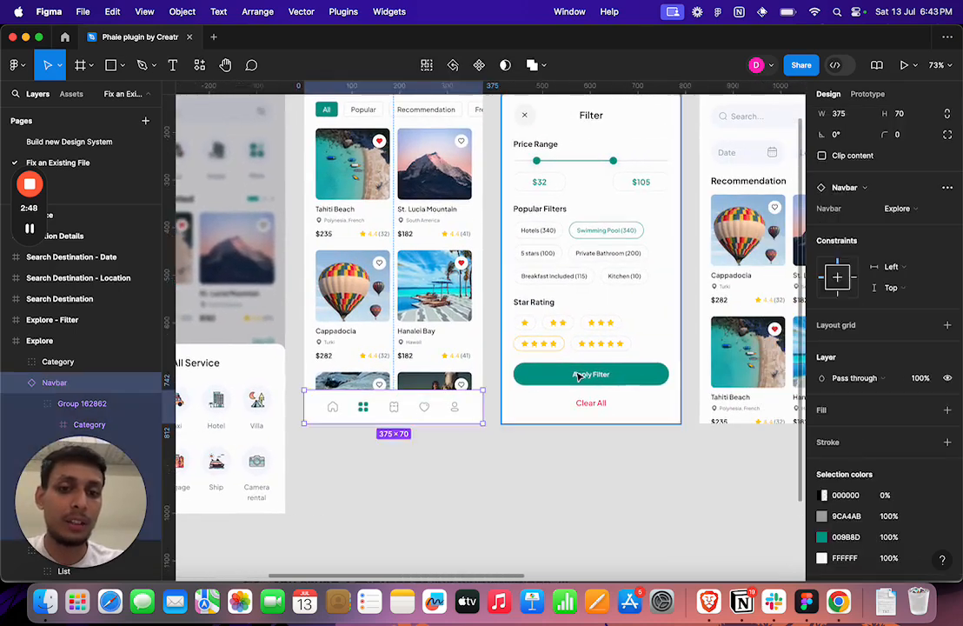
- Inspect the fill and color properties of the Filter screen's Apply Filter button and the Filter panel
click(586, 372)
double_click(591, 375)
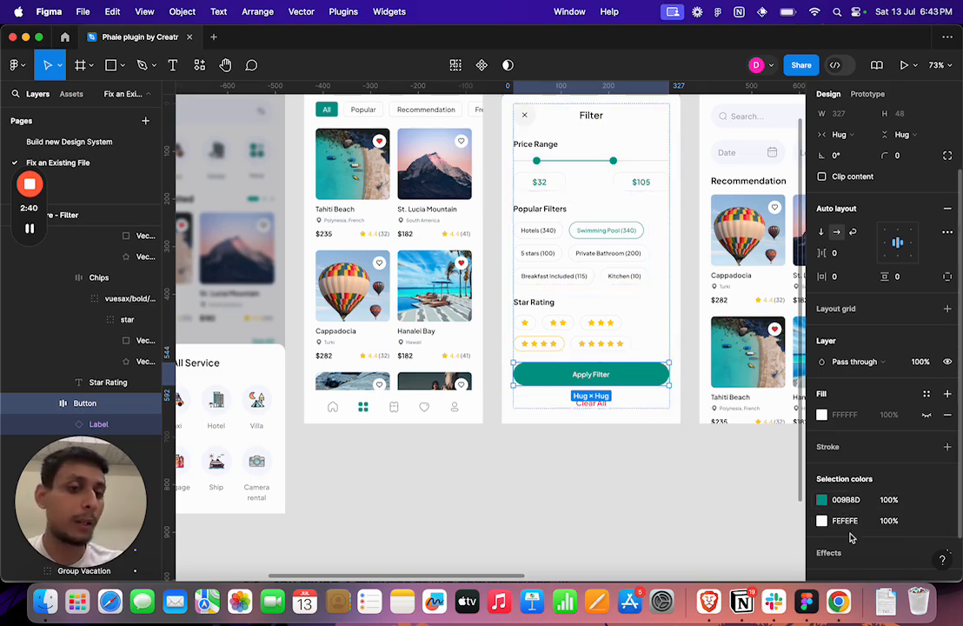
click(694, 496)
scroll(667, 215, up, 3)
click(666, 218)
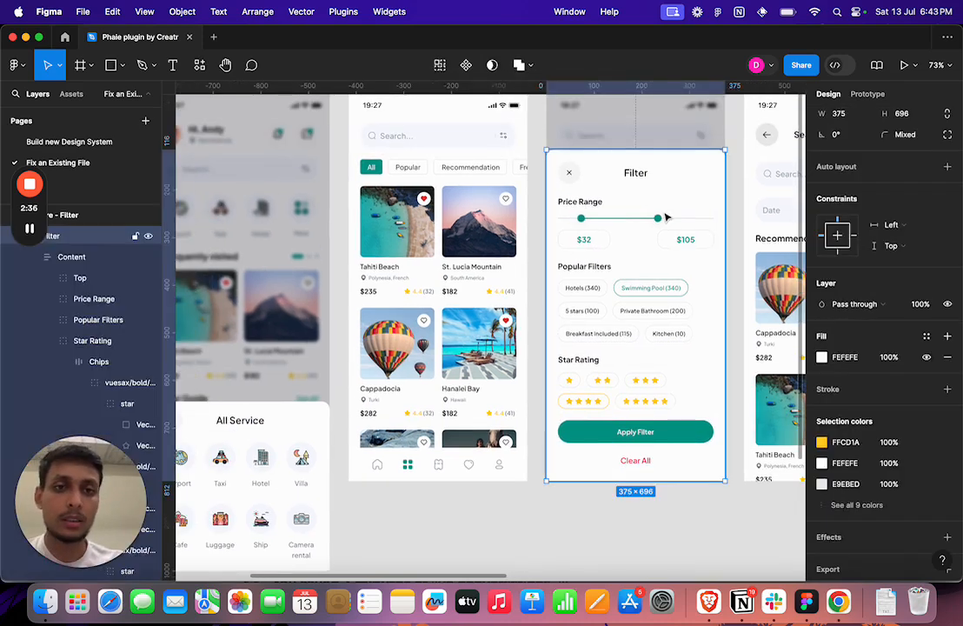
- Select the Explore - Filter frame and run the Phaie plugin's Fix an Entire Page scan
scroll(660, 209, down, 5)
click(609, 163)
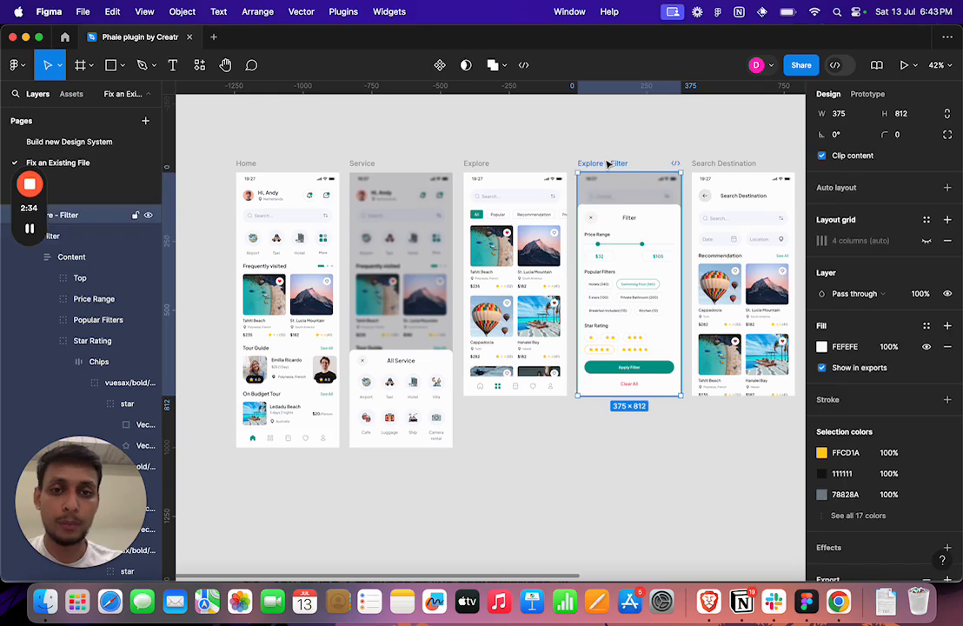
key(super+slash)
click(528, 166)
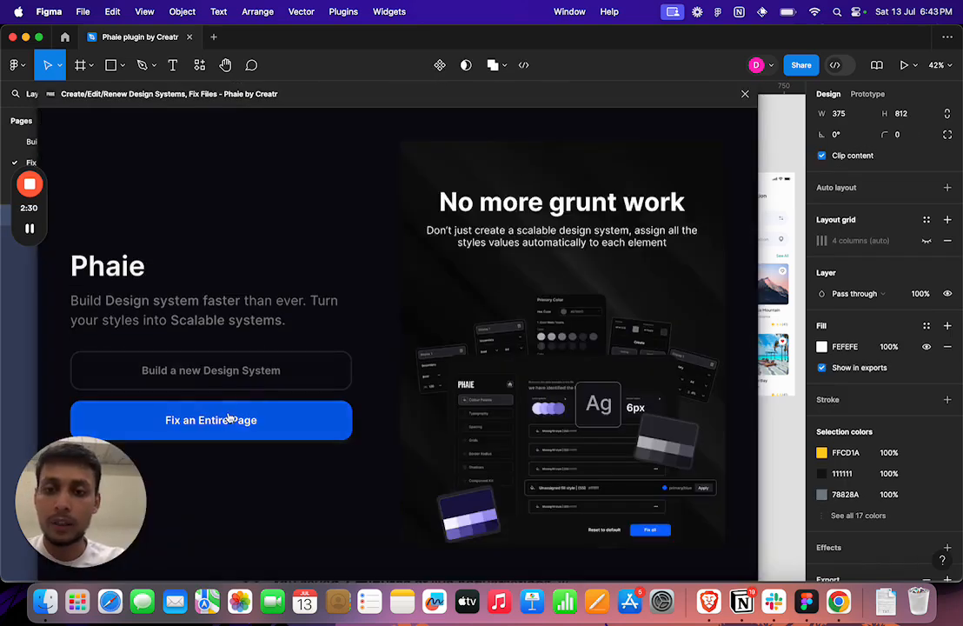
click(230, 419)
click(235, 360)
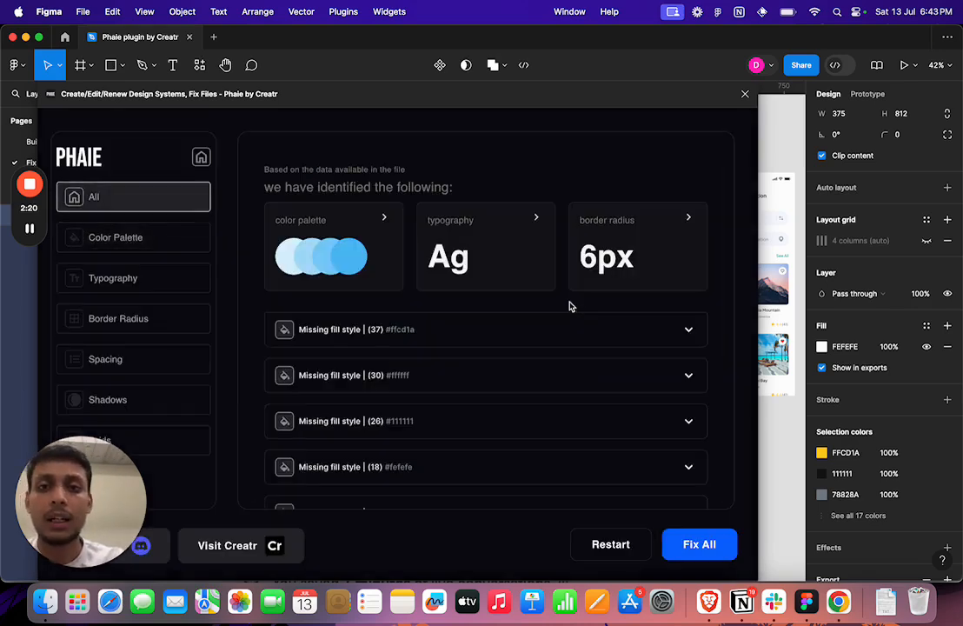
- Hide the Figma interface and bring the Explore - Filter frame into view beside the plugin window
scroll(805, 241, right, 6)
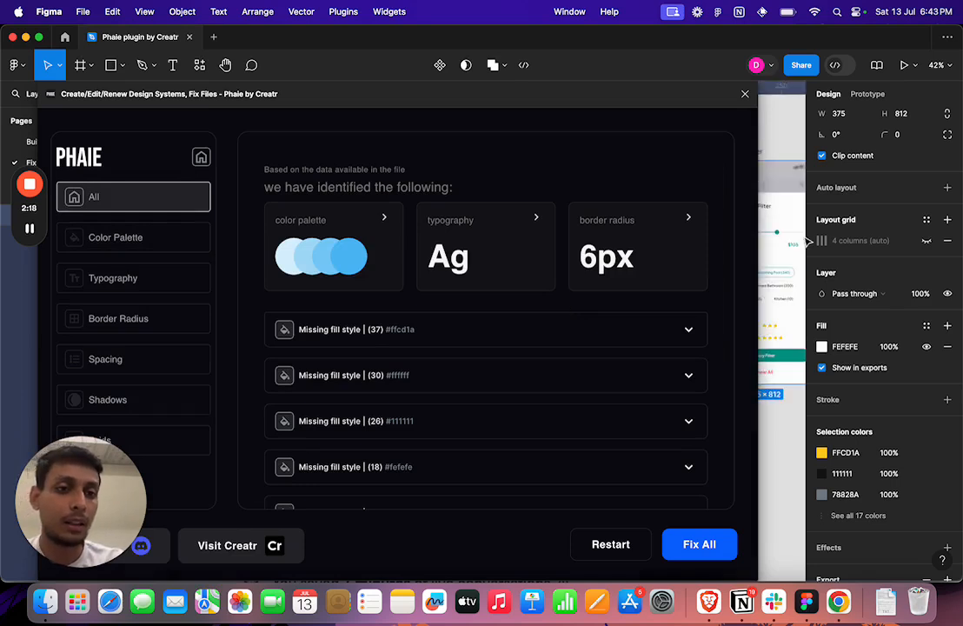
key(super+backslash)
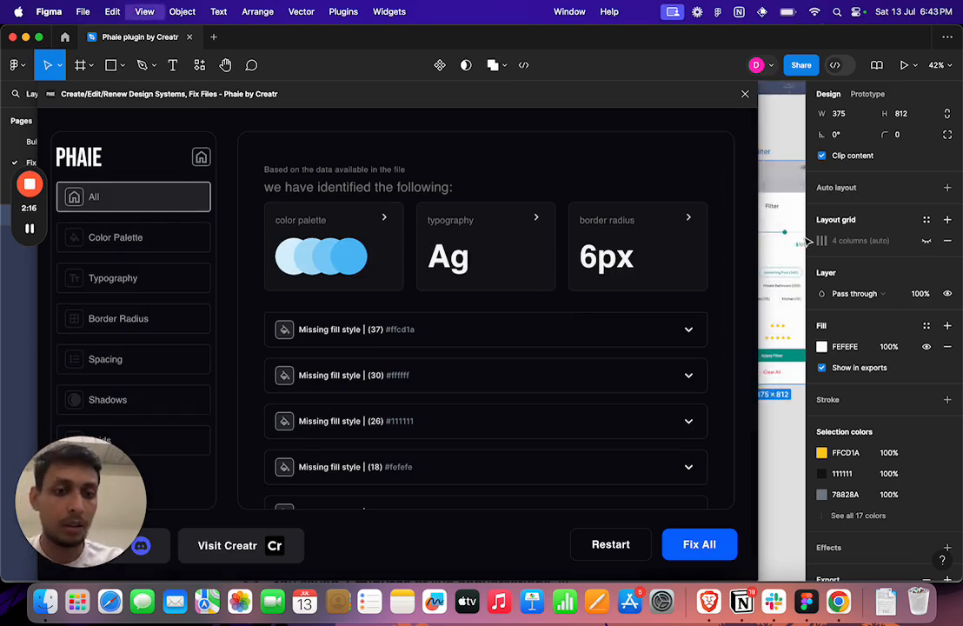
scroll(809, 242, up, 4)
scroll(809, 242, up, 5)
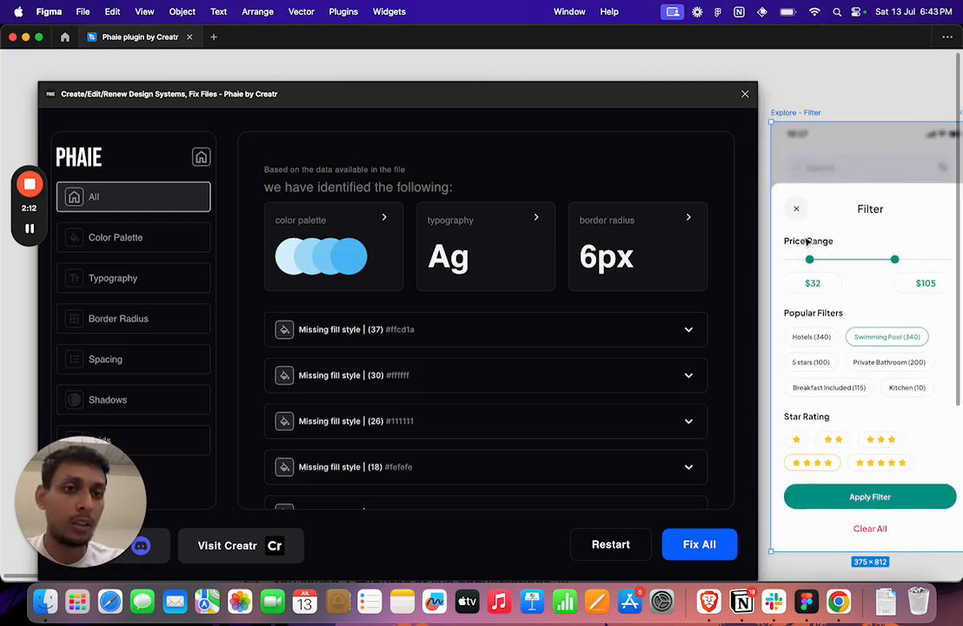
scroll(809, 242, down, 3)
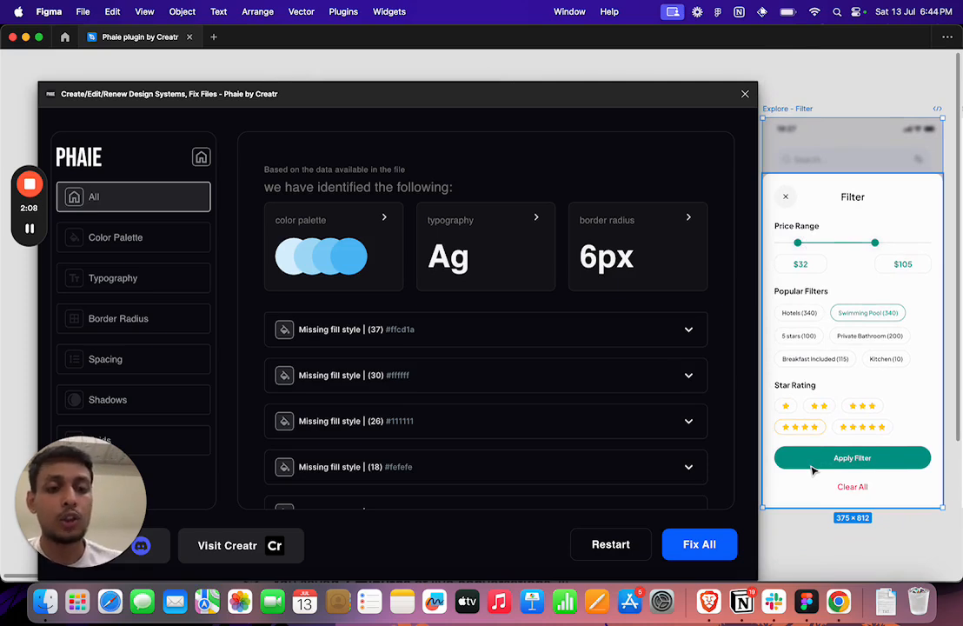
- Review the plugin's color palette and color issues, expanding the missing fill style entry for #fefefe
click(115, 237)
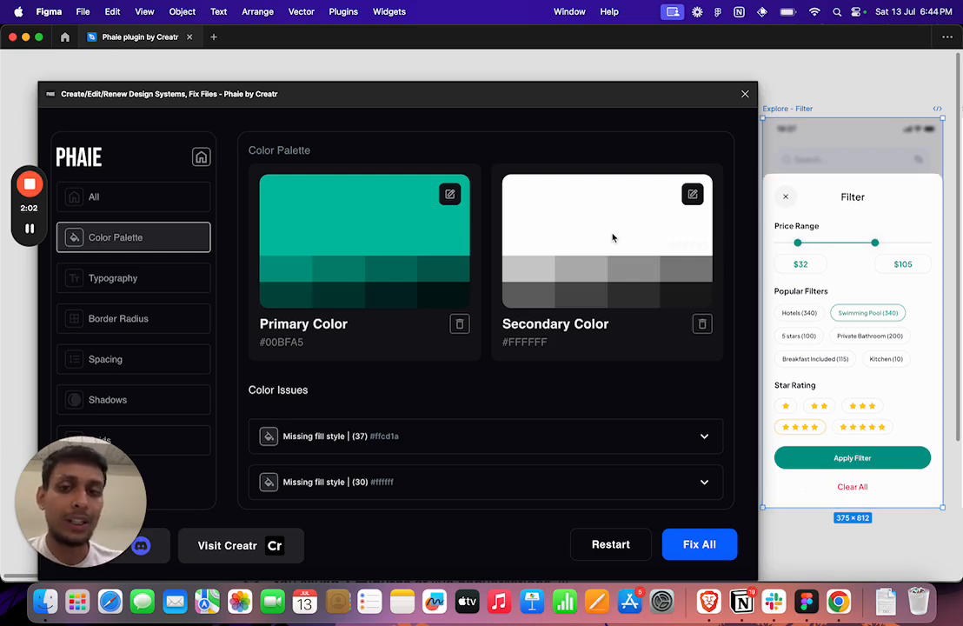
scroll(509, 372, down, 10)
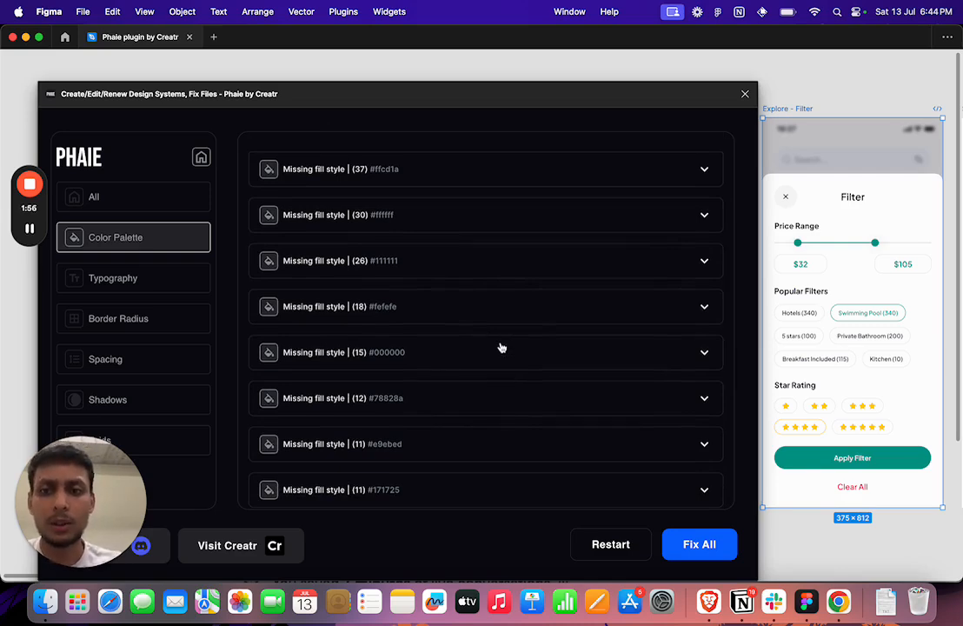
scroll(412, 278, down, 1)
click(422, 263)
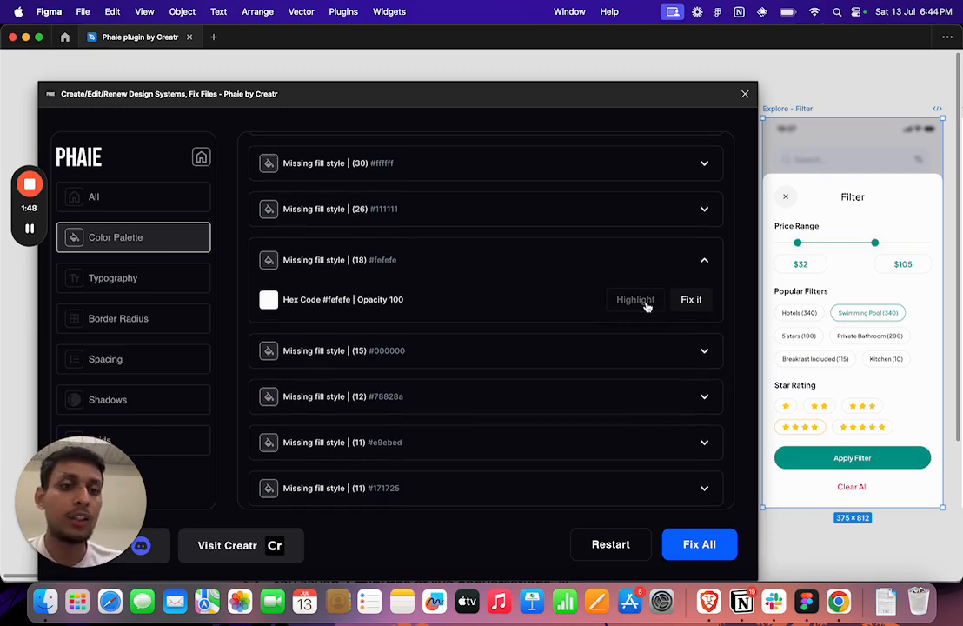
scroll(871, 316, down, 5)
scroll(871, 322, up, 5)
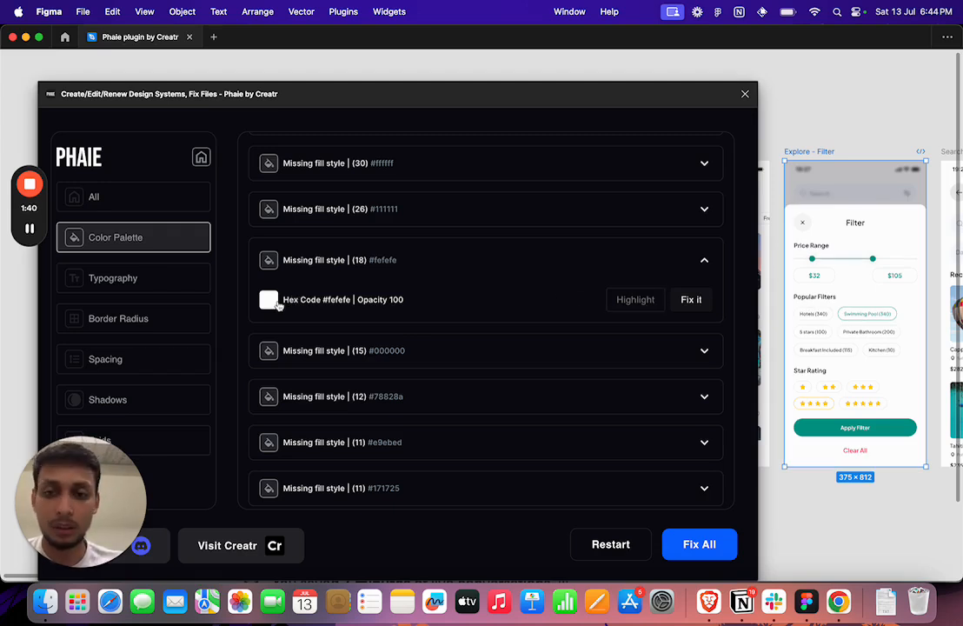
- Open the typography findings and compare the identified primary and secondary fonts with the Explore - Filter screen
click(127, 277)
scroll(369, 265, up, 1)
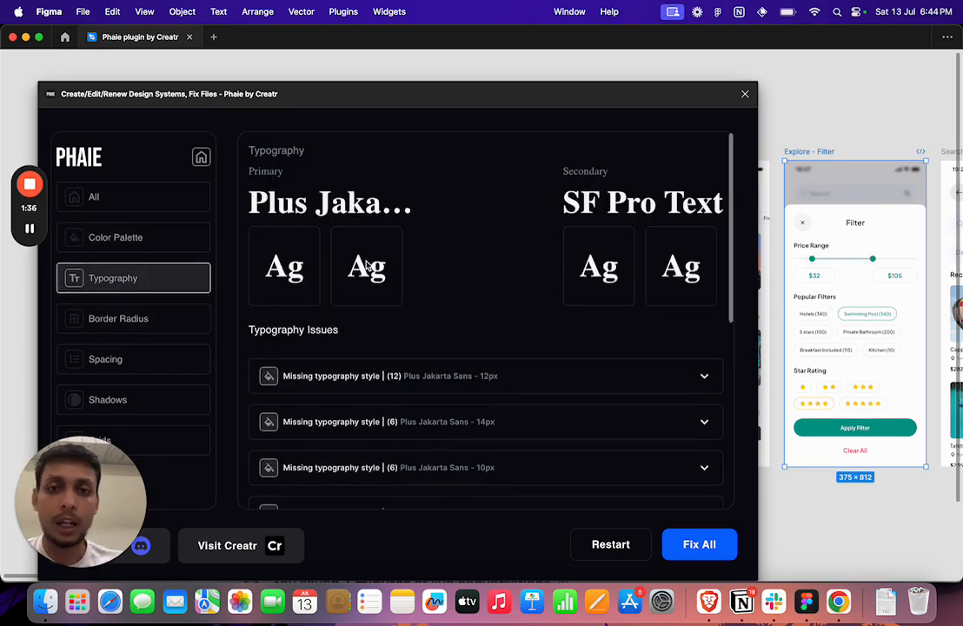
scroll(791, 291, up, 5)
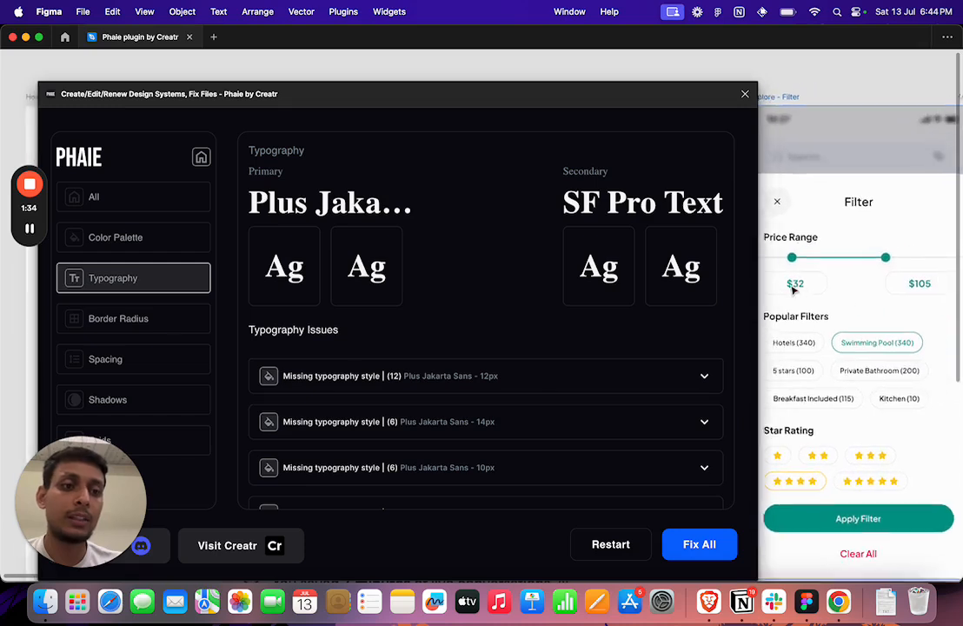
scroll(793, 290, up, 2)
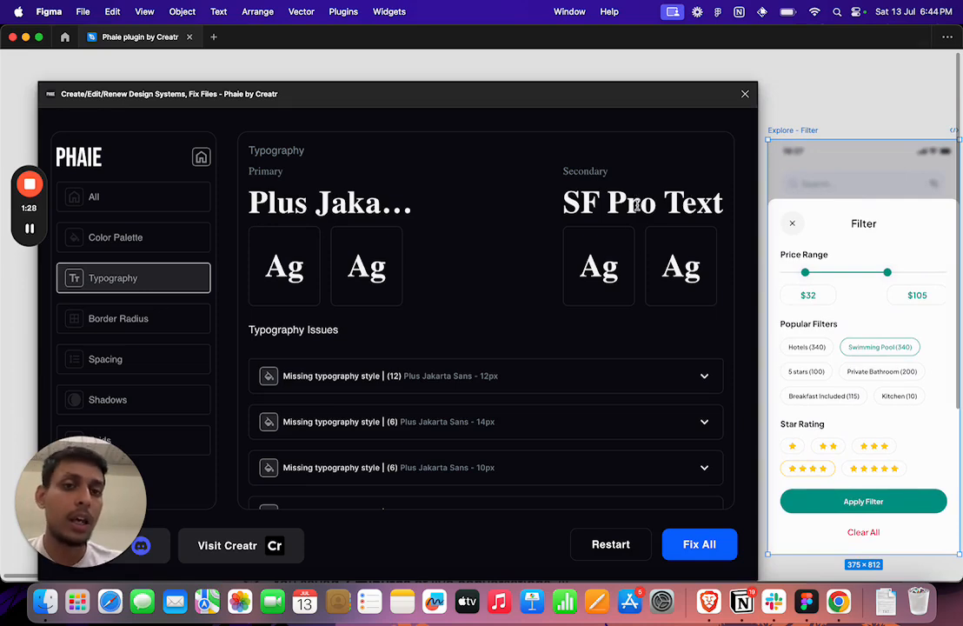
- Highlight the text missing the Plus Jakarta Sans / SemiBold / 14 typography style and apply the plugin's fix to it
scroll(563, 355, down, 3)
click(500, 318)
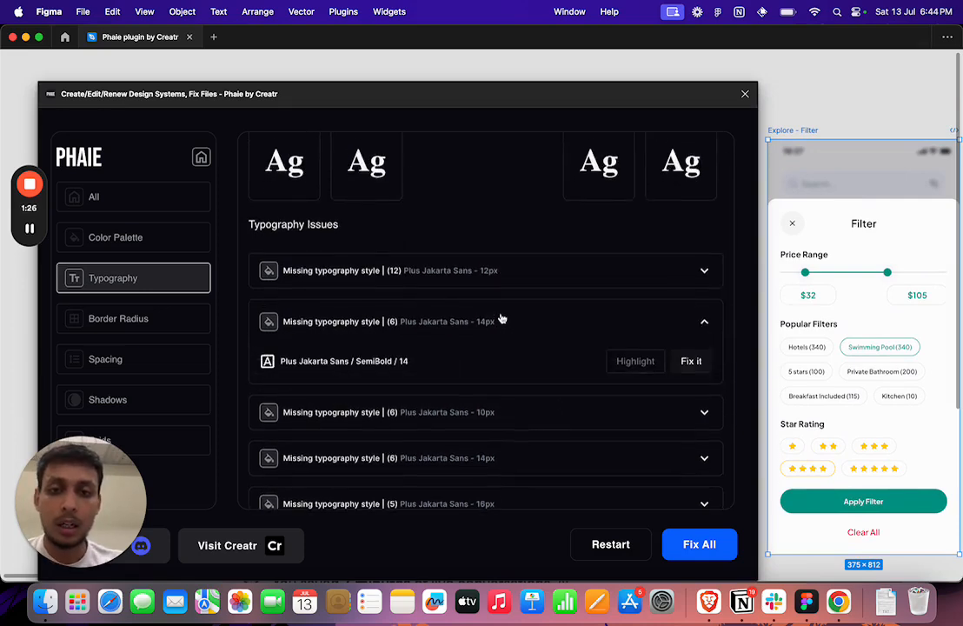
scroll(501, 320, down, 1)
click(621, 339)
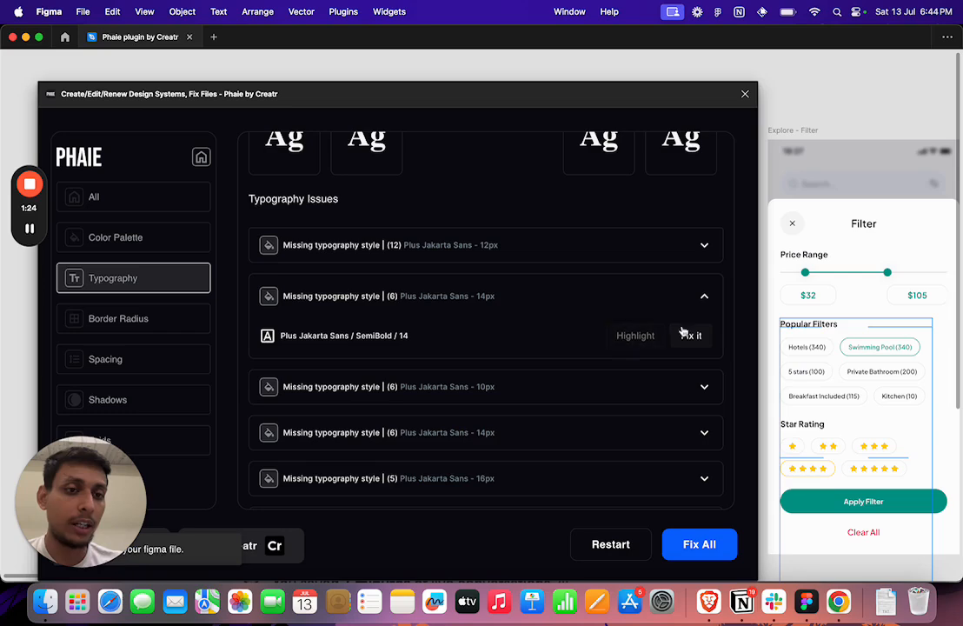
scroll(827, 369, down, 3)
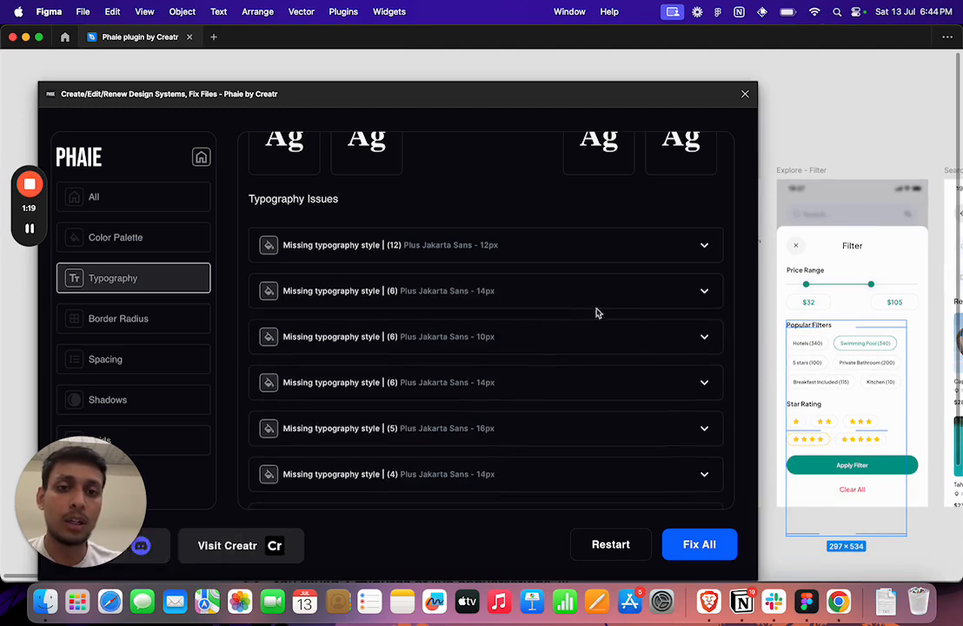
click(588, 295)
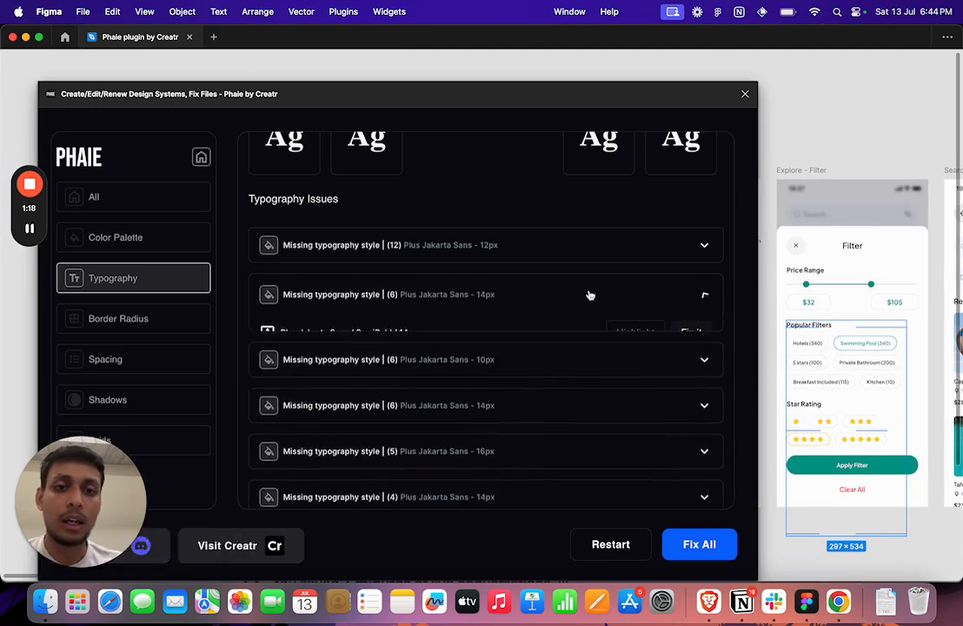
click(689, 336)
- Check the typography style assigned to the fixed text in the Explore - Filter frame
scroll(769, 330, down, 3)
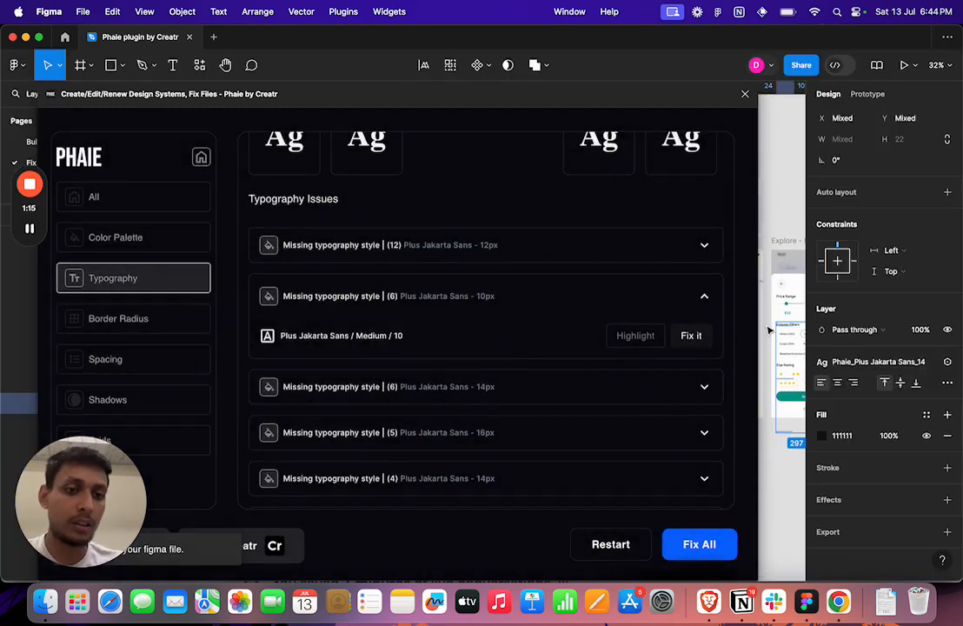
scroll(768, 330, up, 3)
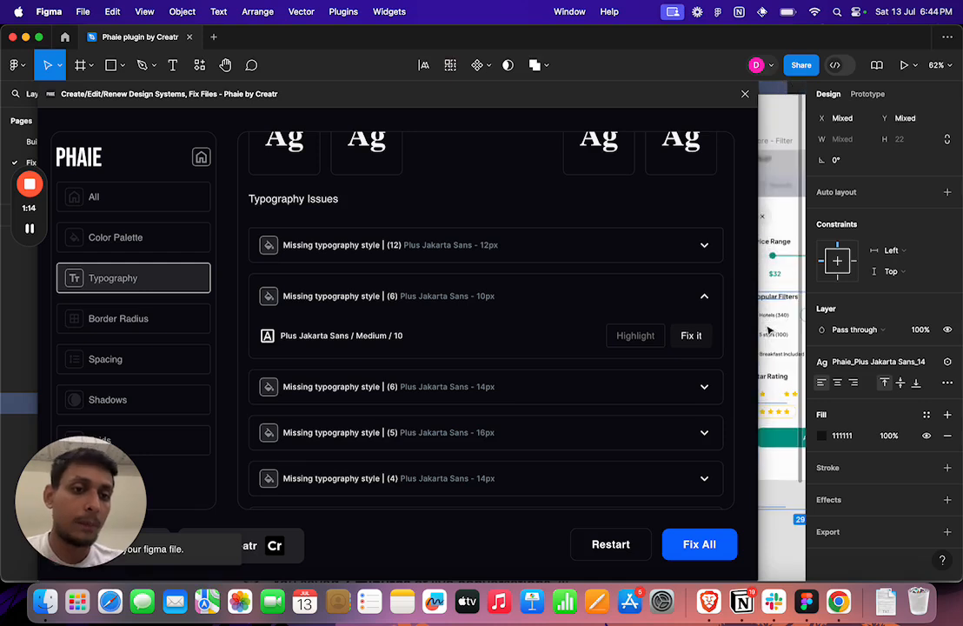
scroll(768, 331, down, 1)
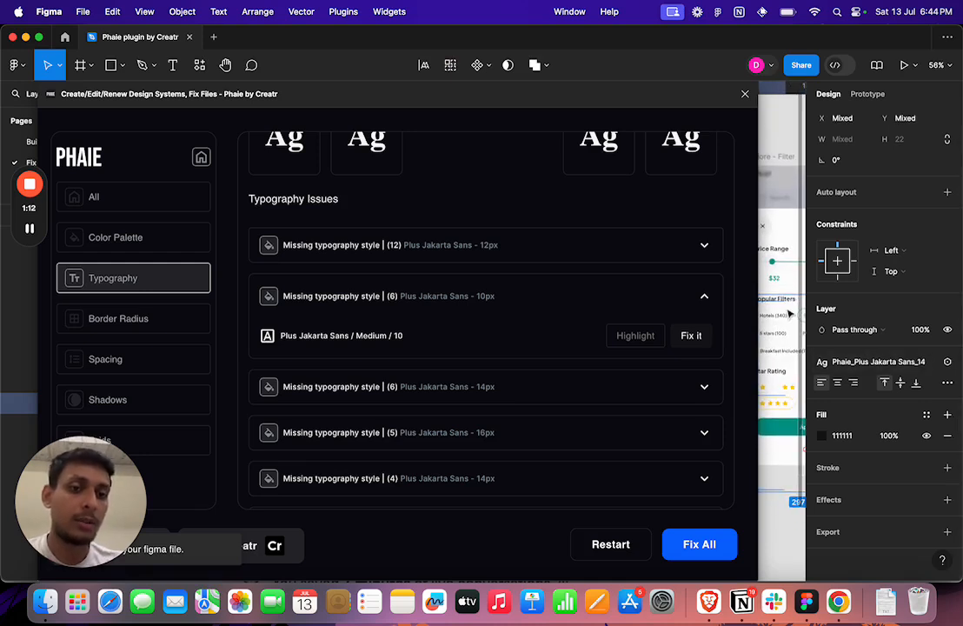
scroll(789, 314, up, 3)
scroll(789, 314, left, 1)
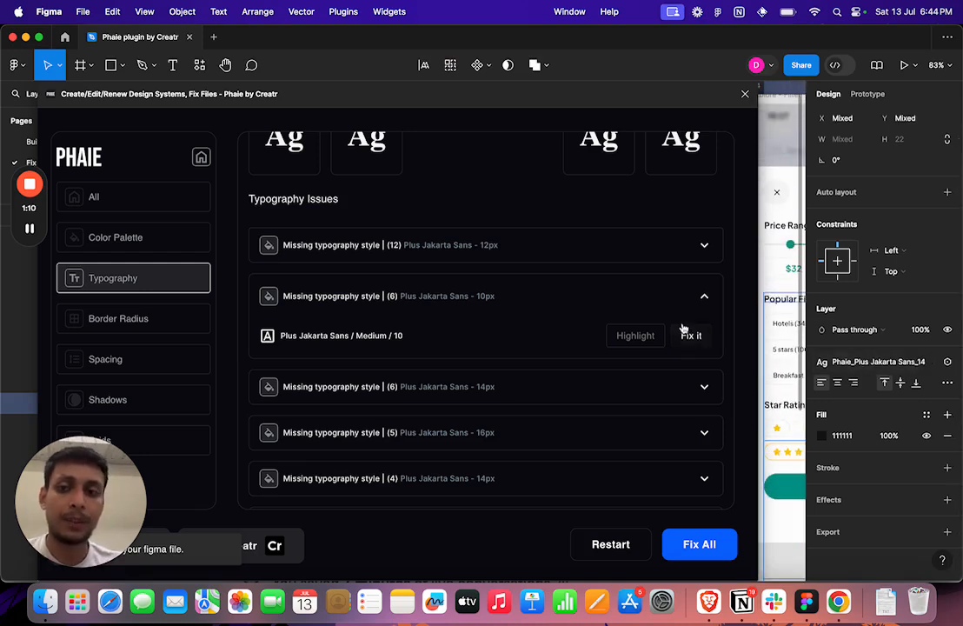
scroll(764, 342, down, 3)
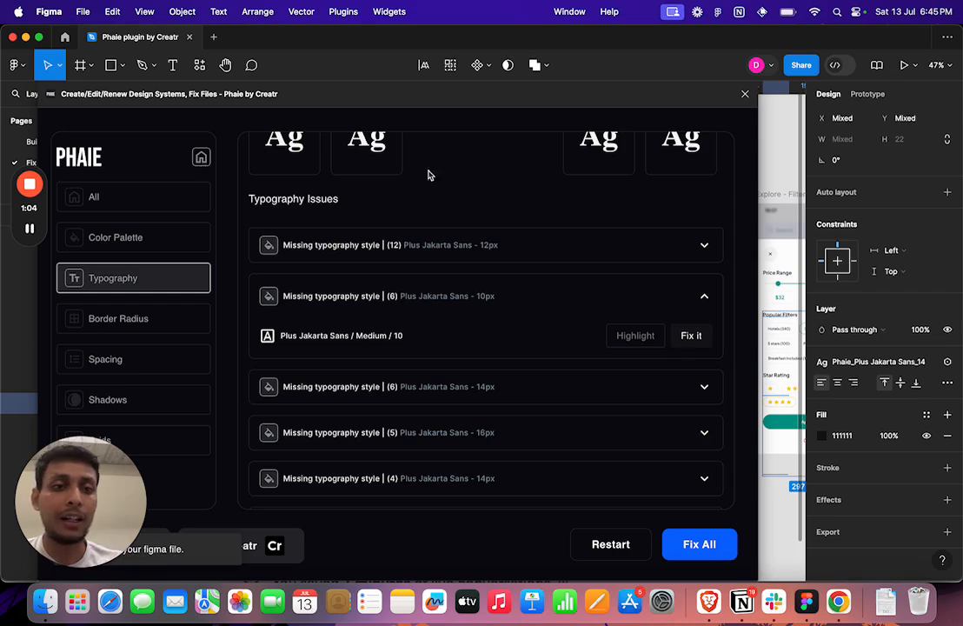
- Select the Explore - Filter frame again and return to the plugin's home screen
click(780, 203)
scroll(780, 203, down, 2)
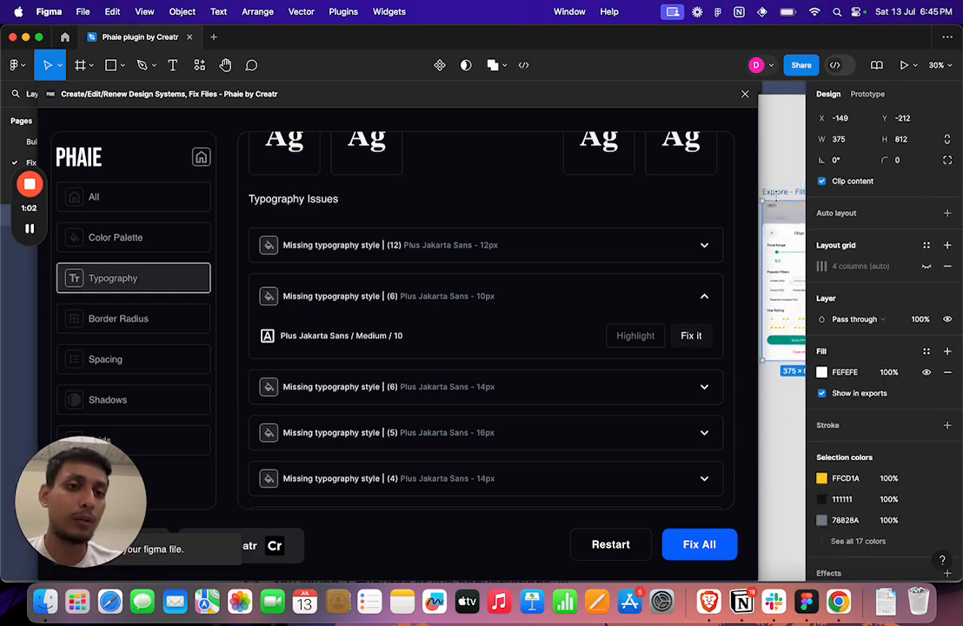
click(201, 157)
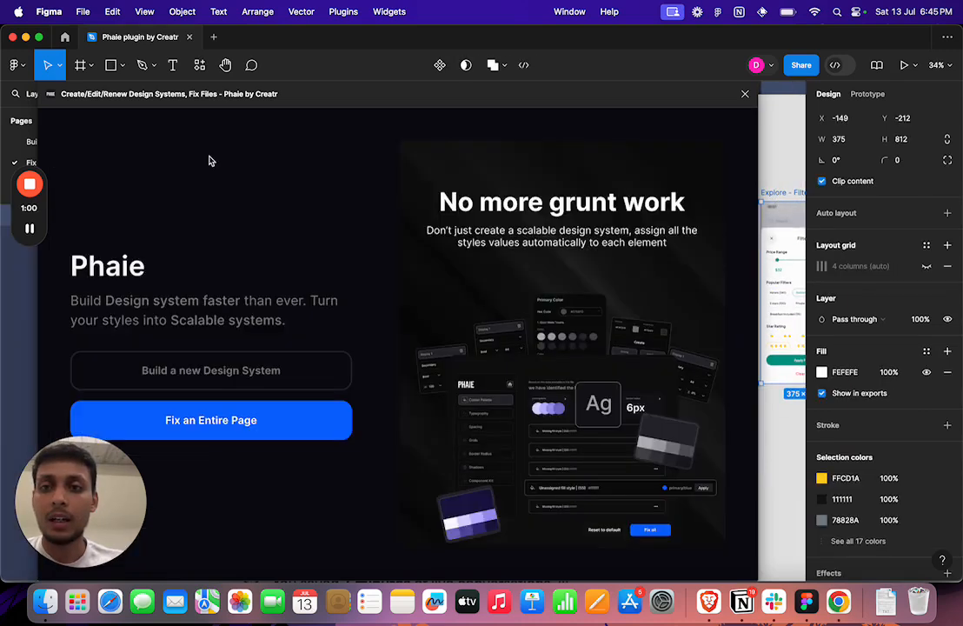